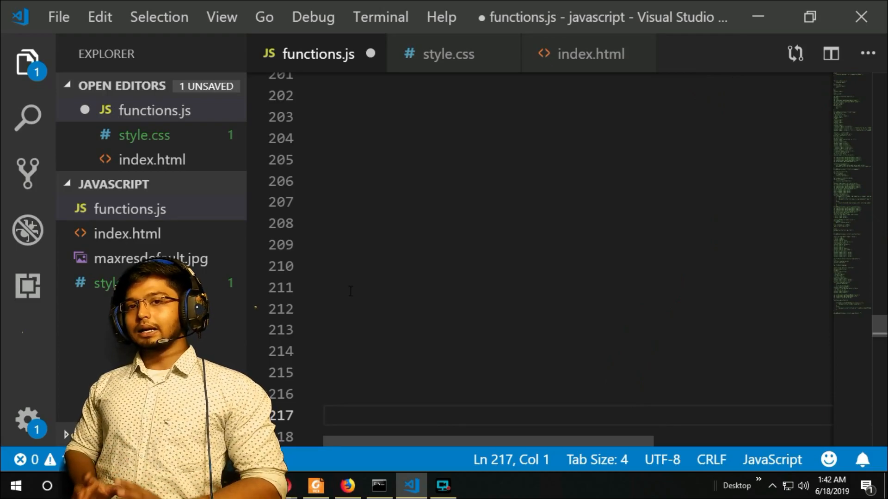
Step: Add a 'Search Box' label and a number input with id 'key' inside the center element of index.html
key("ctrl+Tab")
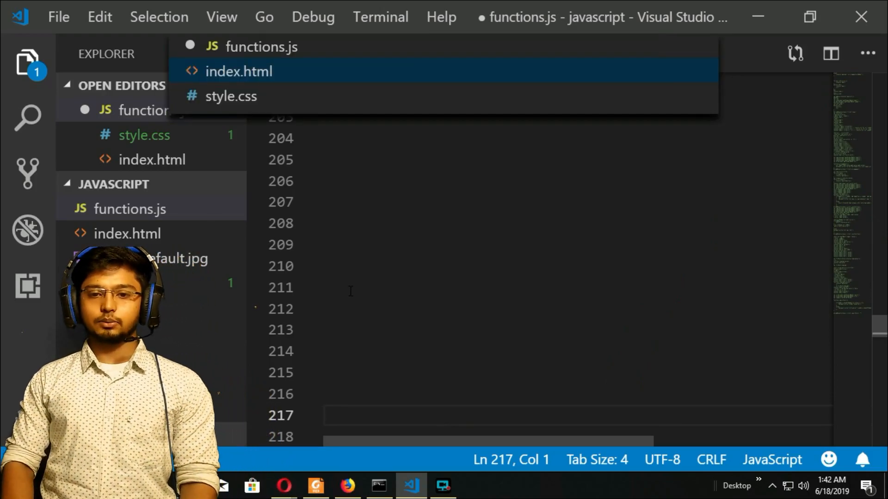
key("Up")
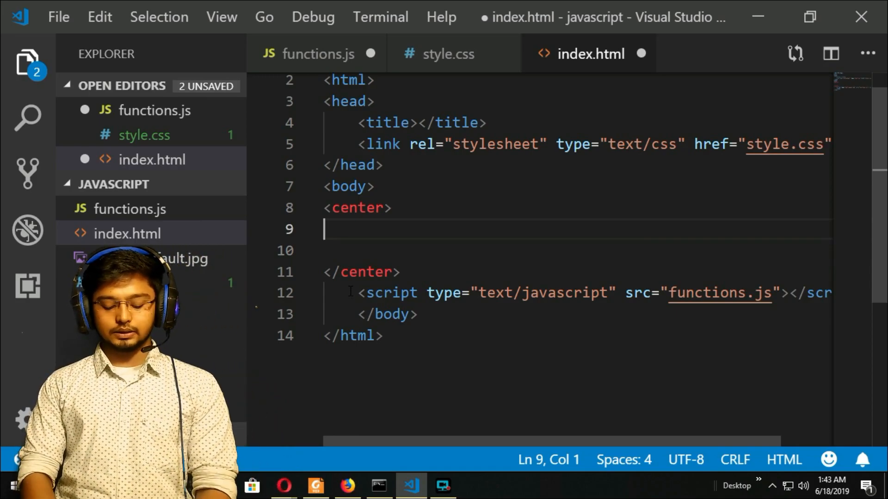
type("Sea")
key("shift+Left")
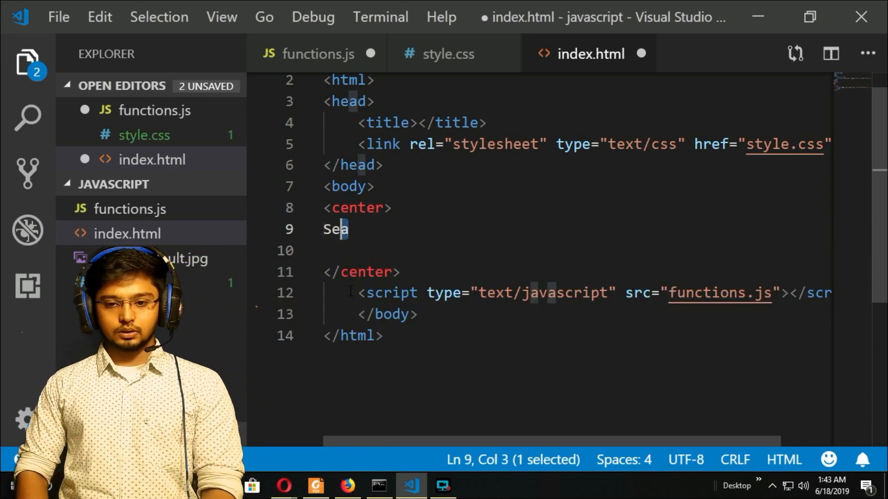
type("aa")
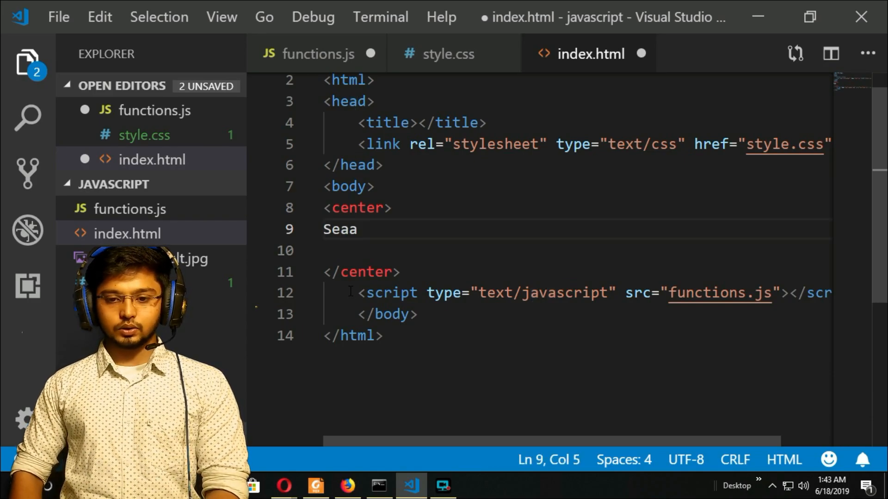
key("BackSpace")
type("rch ")
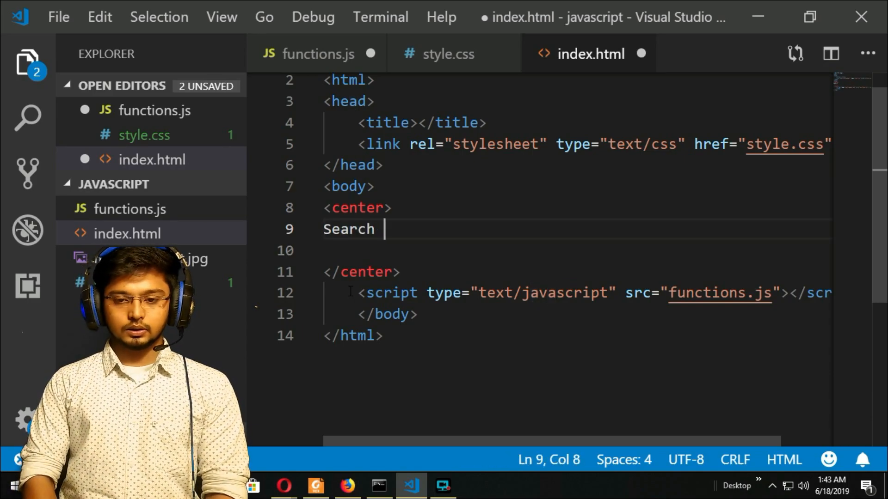
type("Bix")
key("shift+Left")
key("shift+Left")
type("ox")
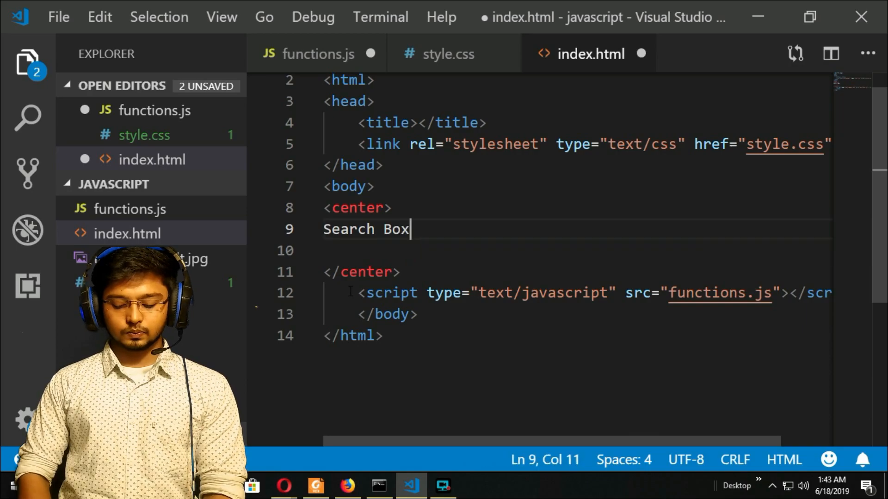
type("<input")
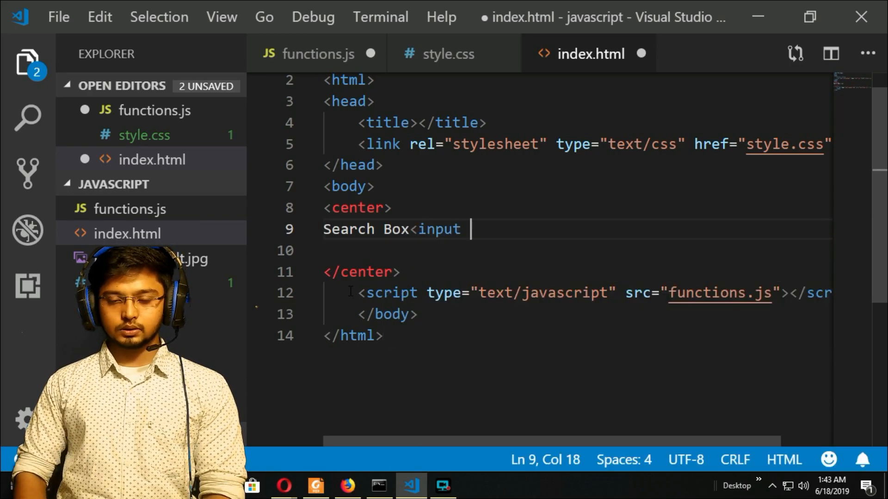
type(" type-")
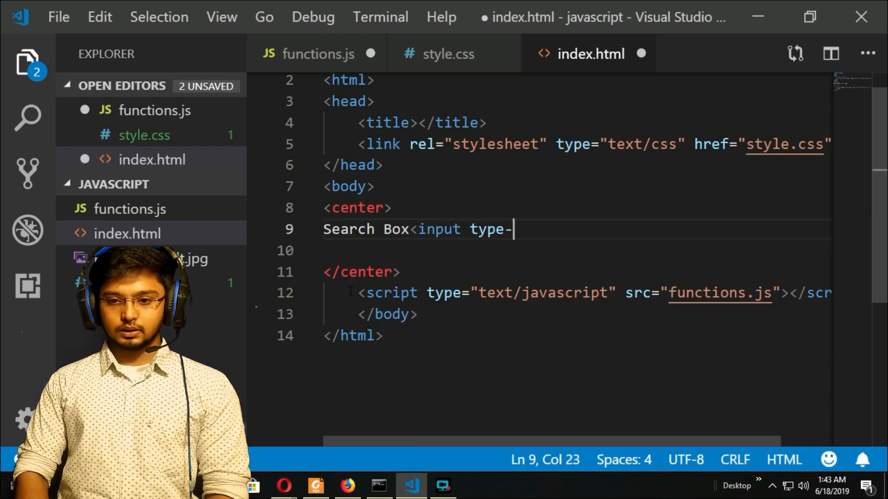
key("BackSpace")
type("='numb")
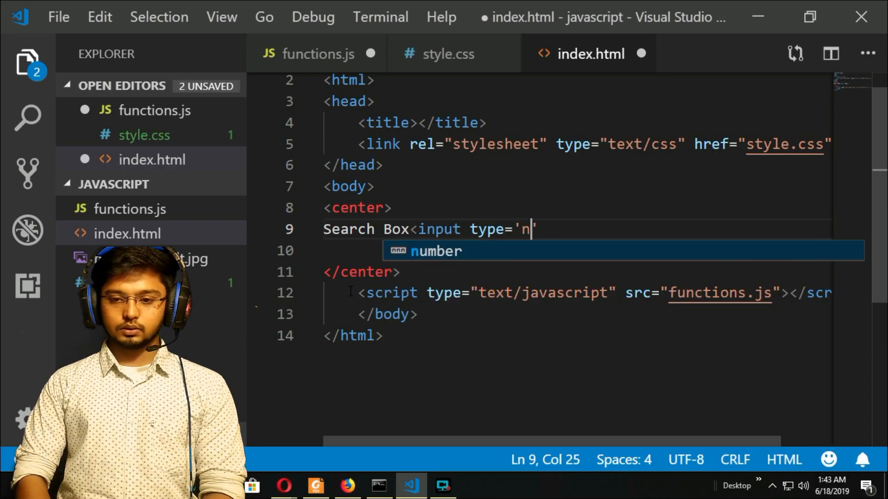
type("er' id='ke")
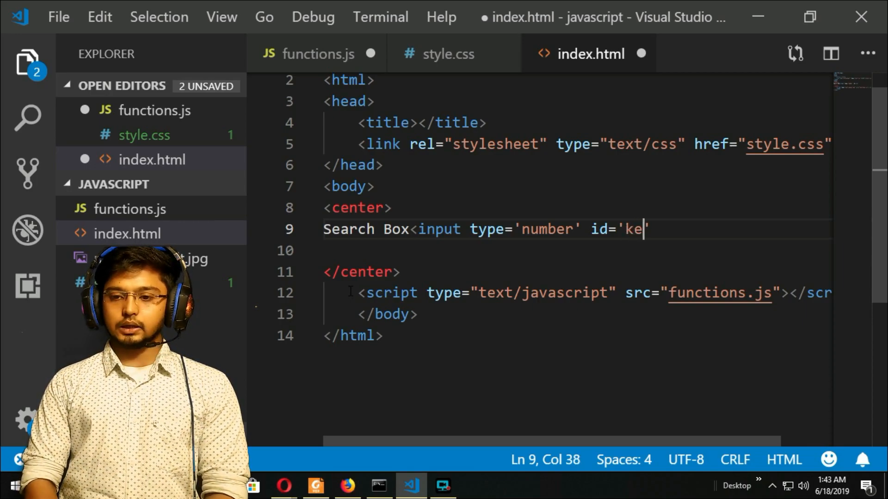
type(">")
key("Return")
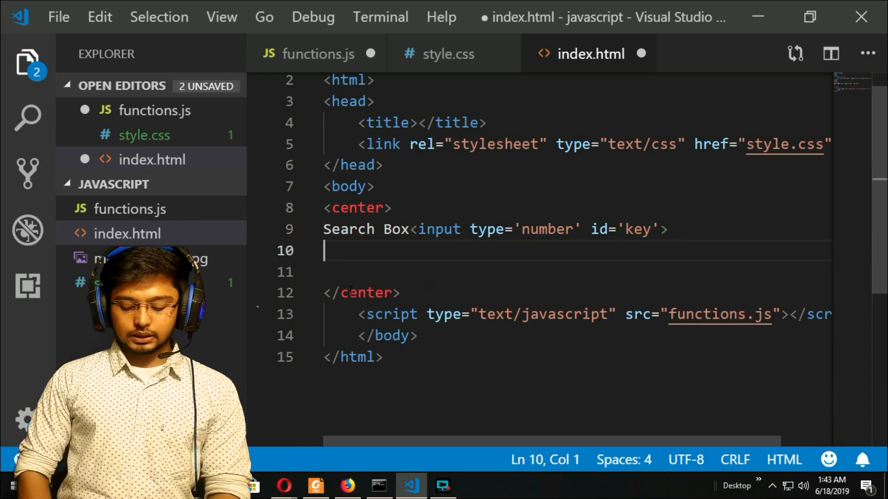
type("<button ")
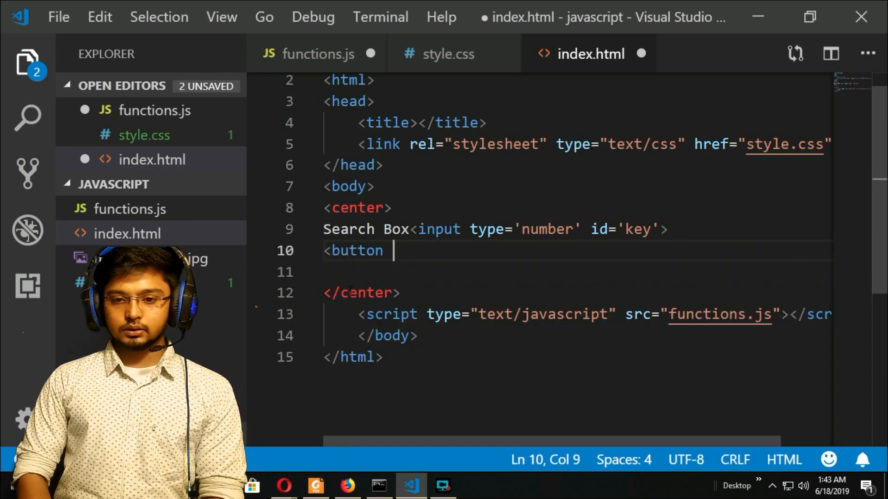
type("id='")
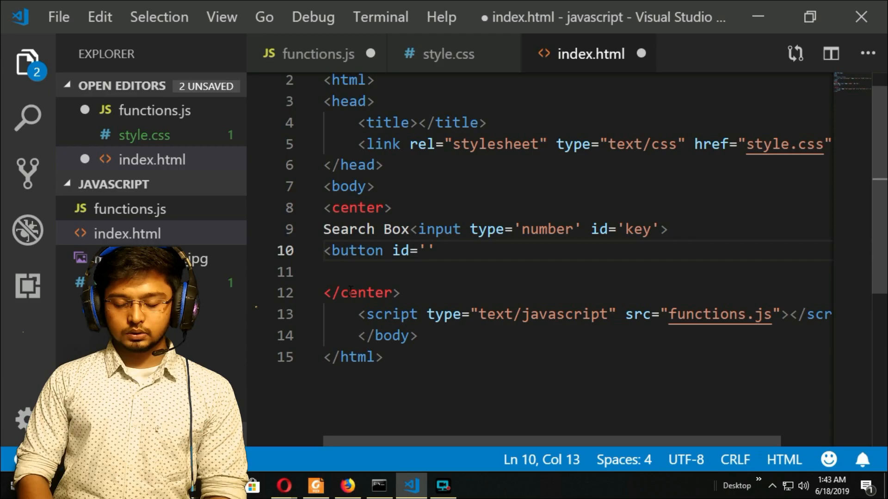
type("see")
Step: Add a 'Search' button with id 'sb' below the input, fixing typos in the id and label
key("shift+Left")
key("shift+Left")
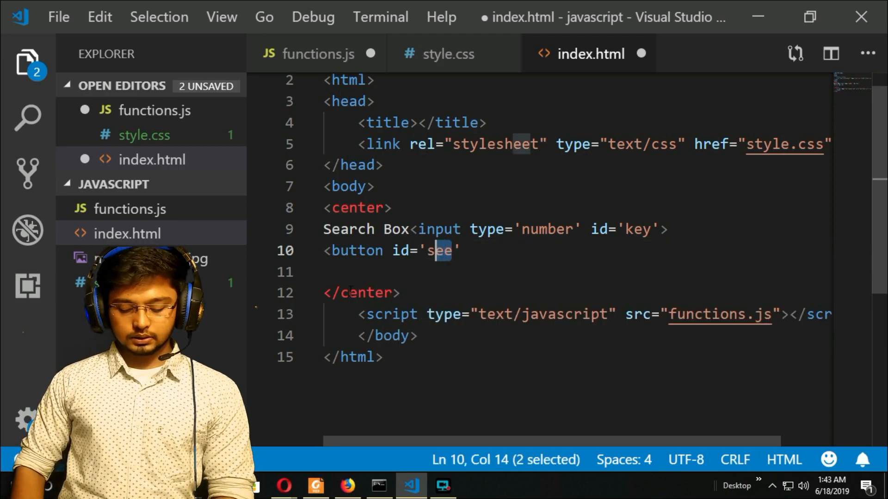
type("b'>")
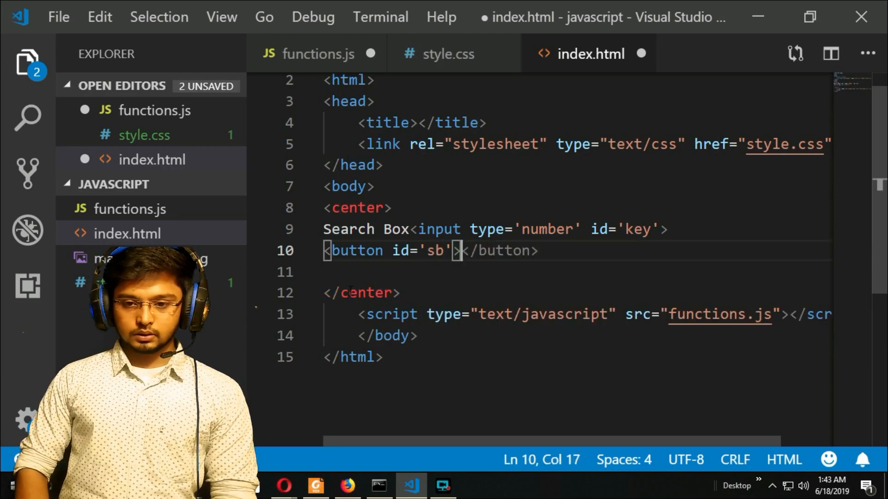
type("Seear")
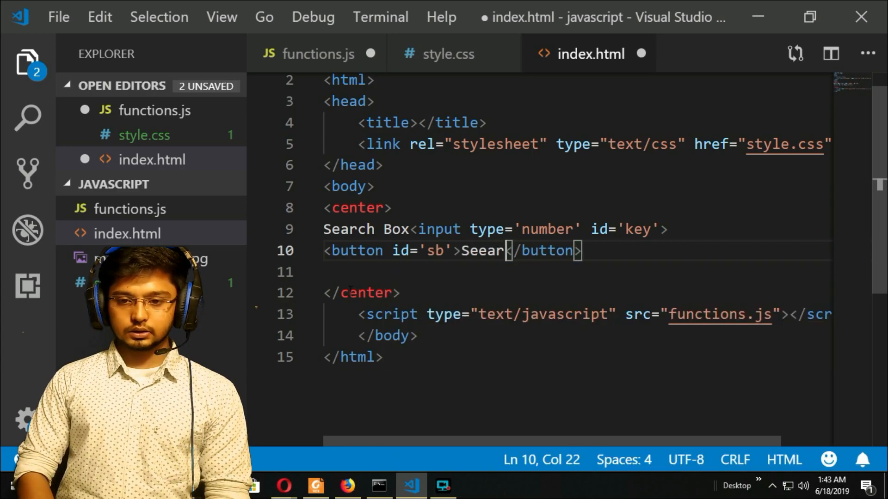
type("c")
key("shift+Left")
key("shift+Left")
key("shift+Left")
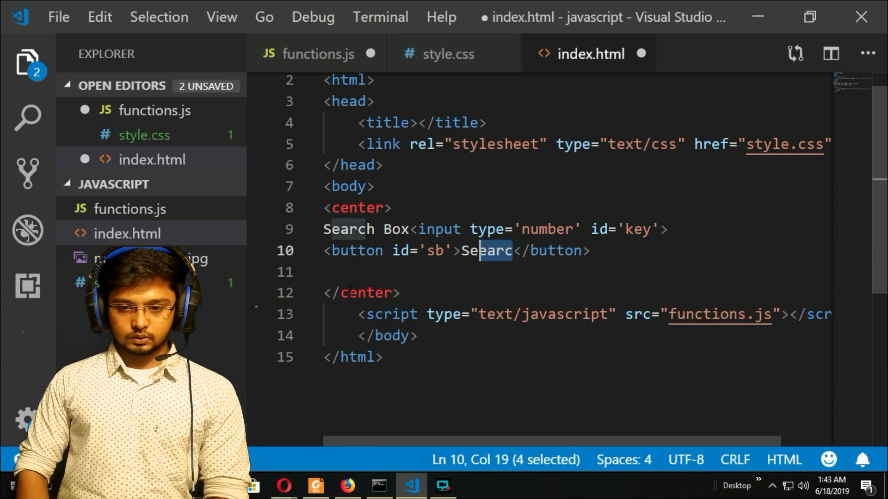
type("arch")
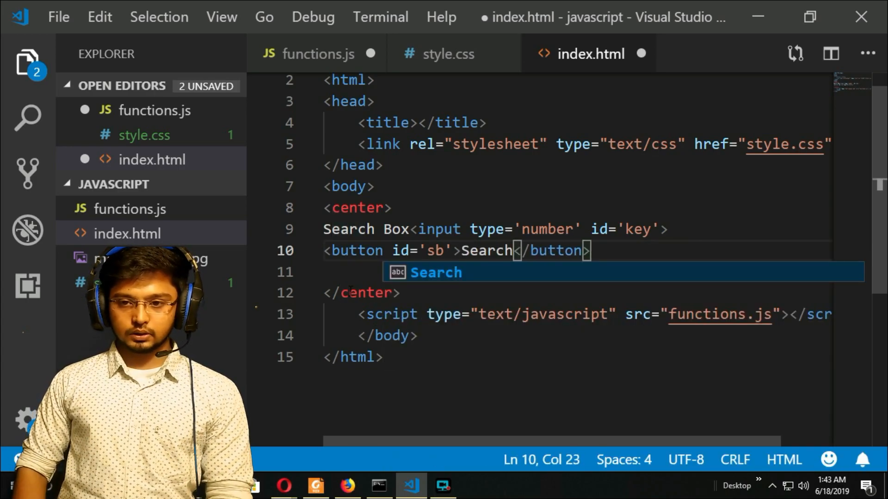
key("Escape")
Step: Save index.html and reload the page in Opera to show the Search Box field and button
key("ctrl+s")
key("alt+Tab")
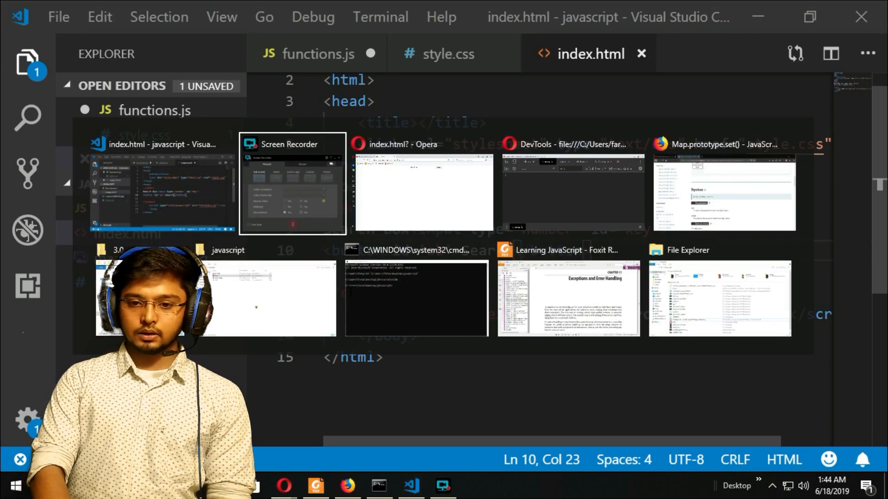
key("F5")
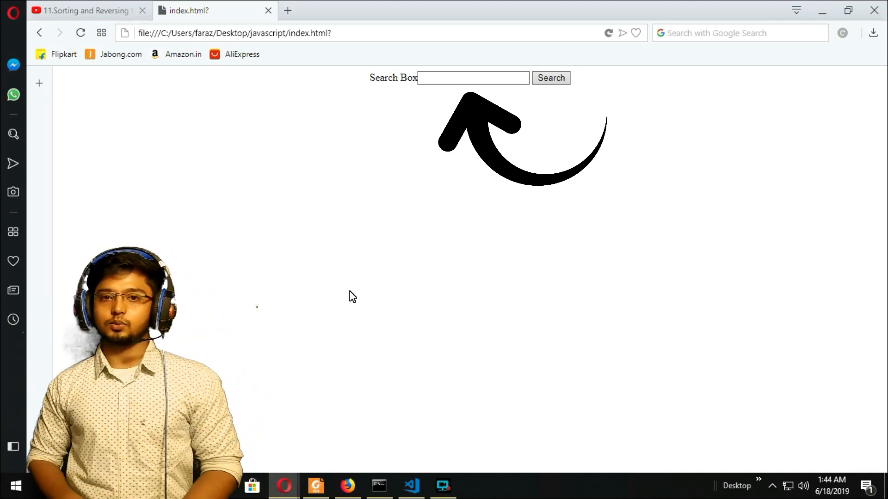
Step: Return to functions.js in the editor and move up to line 203
key("alt+Tab")
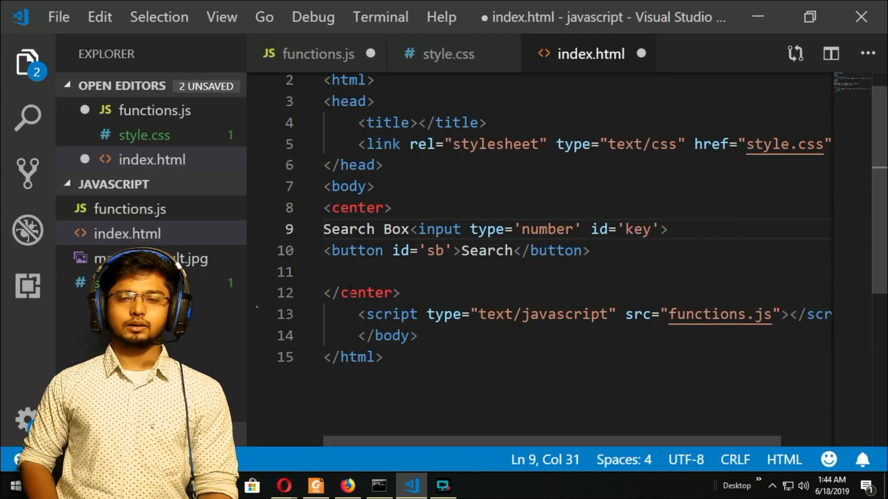
key("ctrl+Tab")
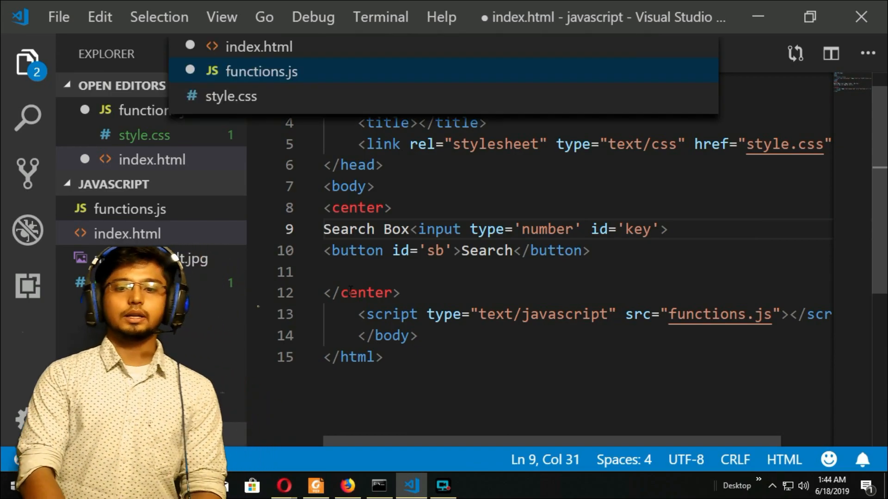
key("Up")
key("Up")
key("Up")
key("Up")
key("Up")
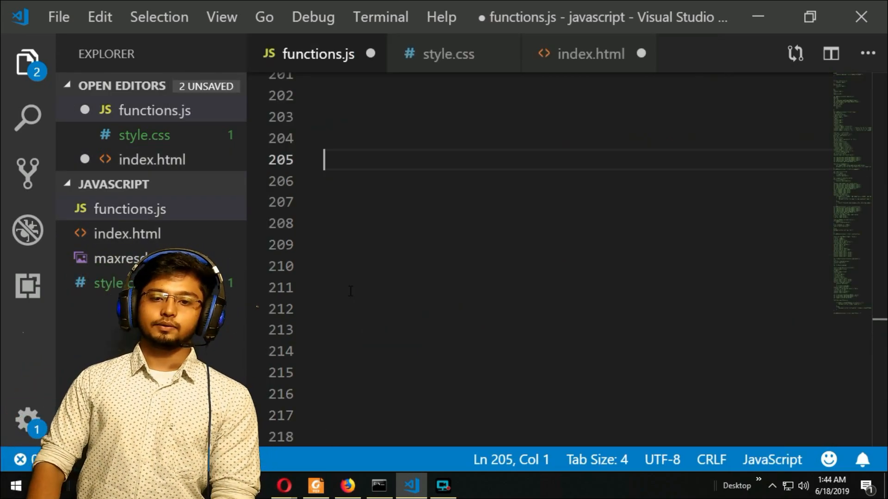
key("Up")
key("Up")
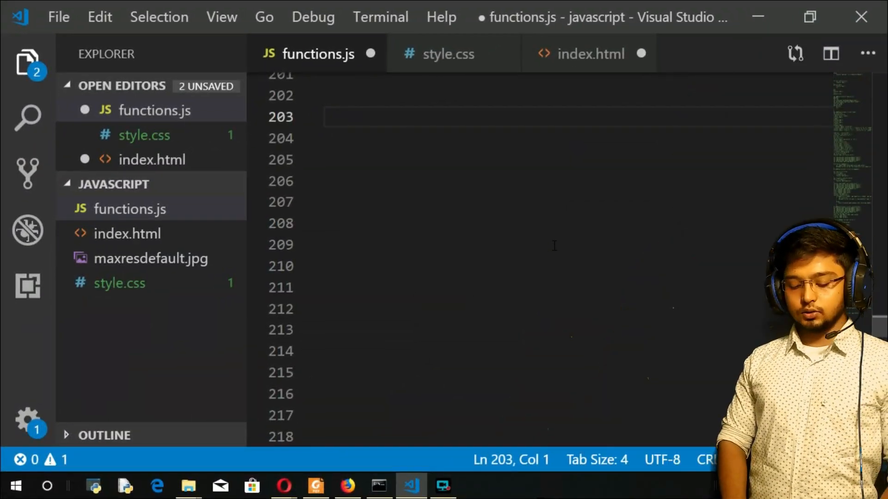
type("var")
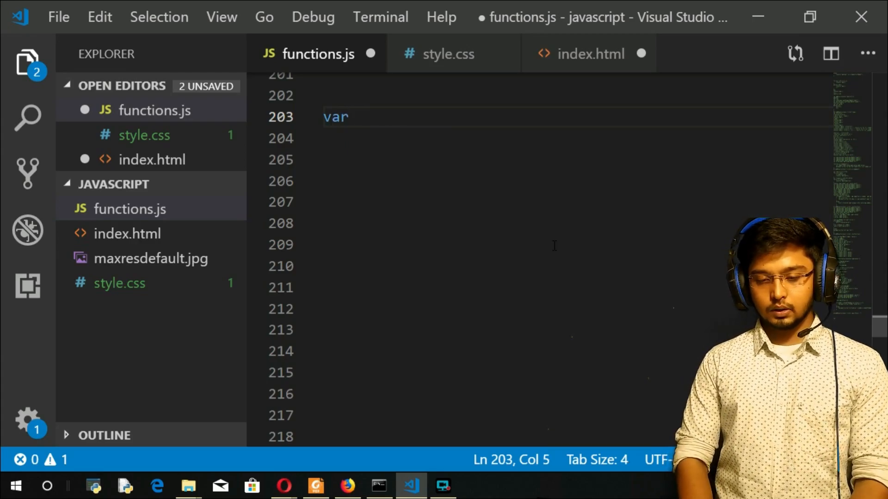
Step: Declare var keys=document.getElementById('key'), checking the input's id in index.html
key("shift+Left")
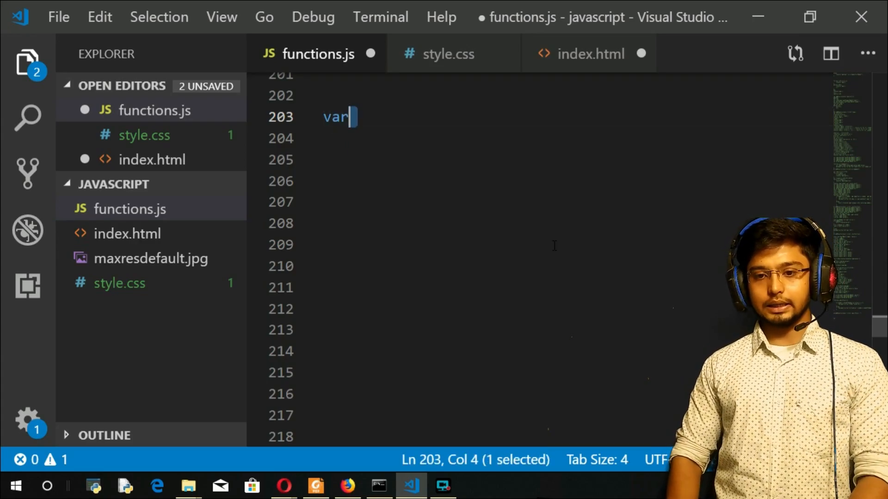
type("number")
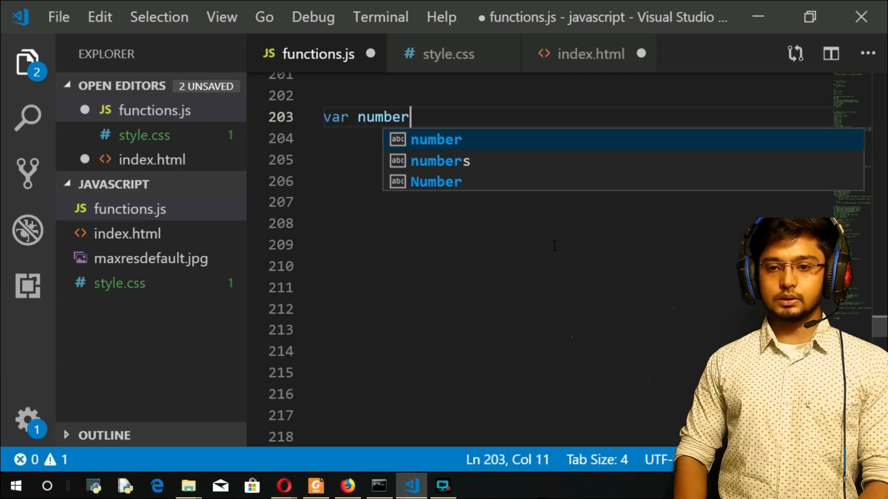
type("s=[")
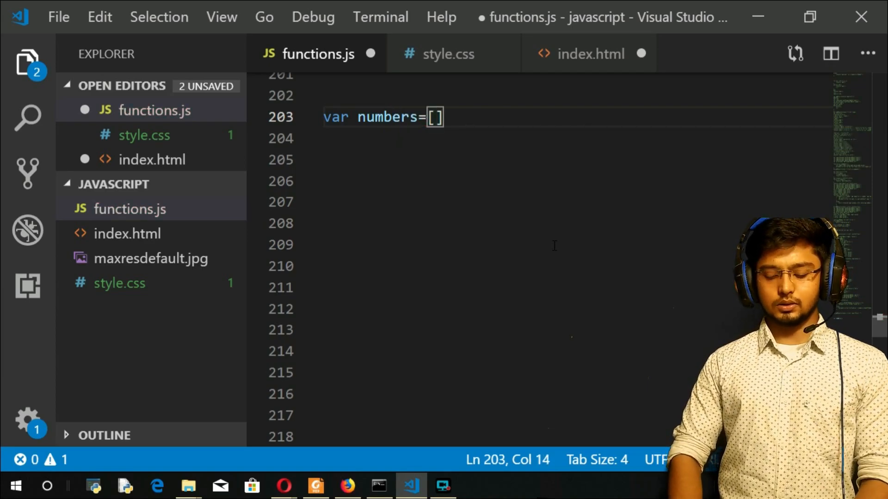
type("10,20,30,40,50")
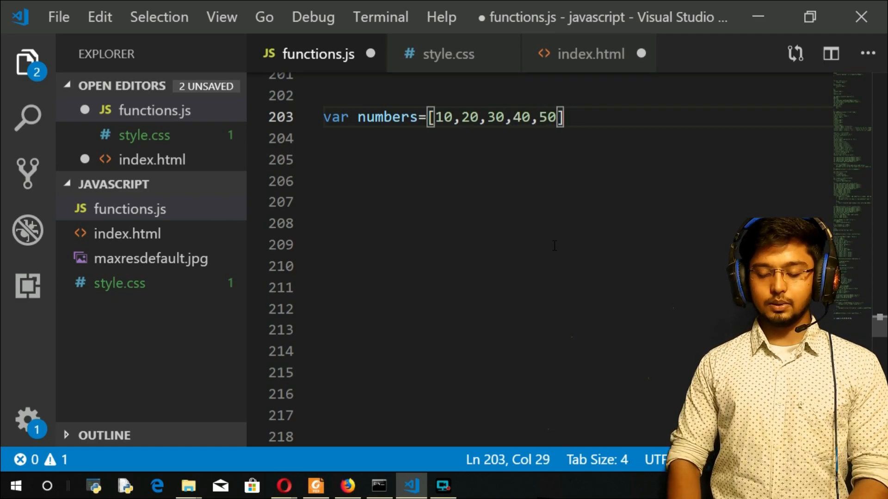
type(";")
key("Return")
type("va")
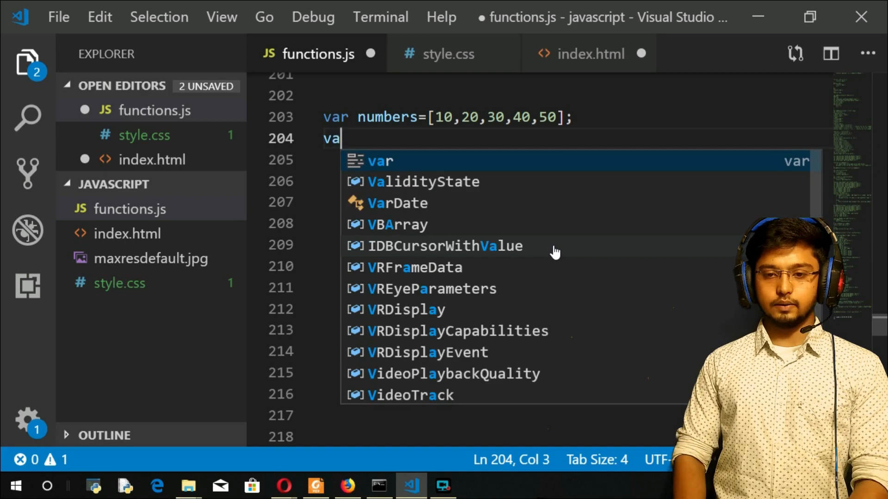
type("r ")
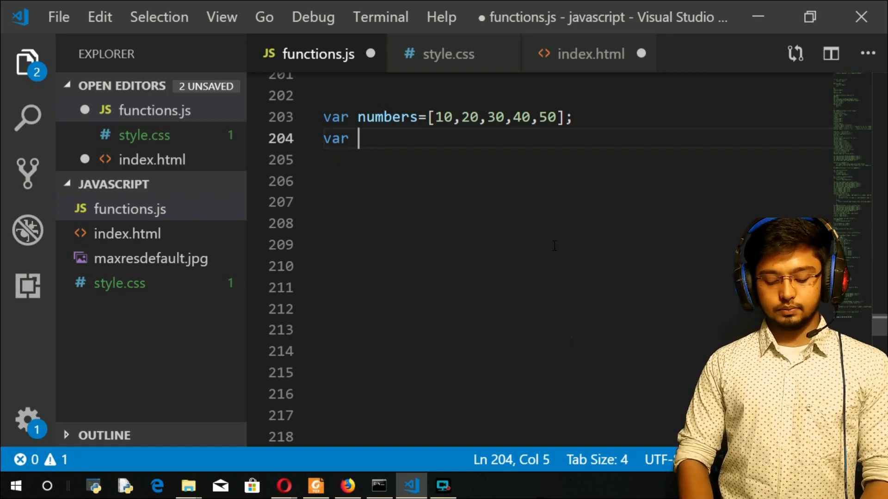
type("key=")
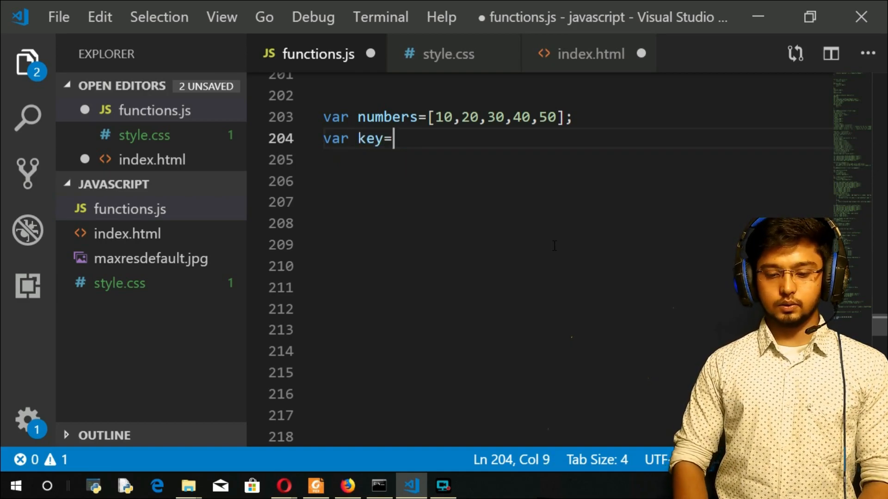
type("dou")
key("Return")
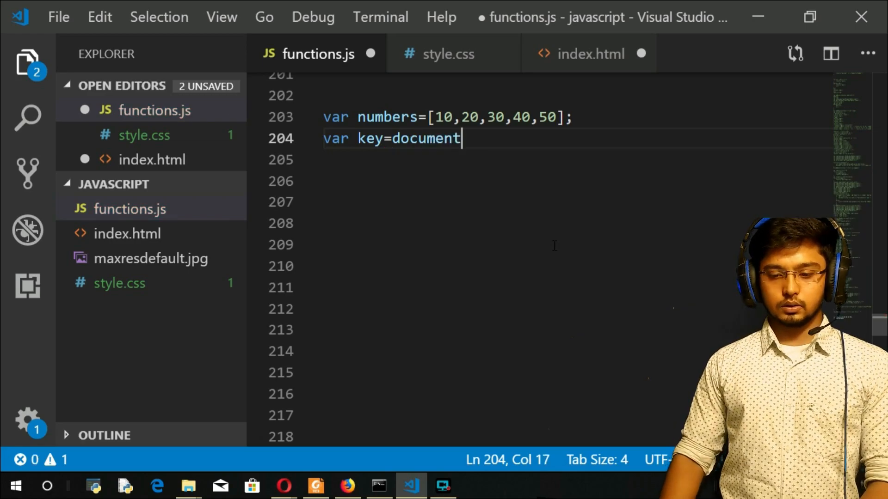
type(".get")
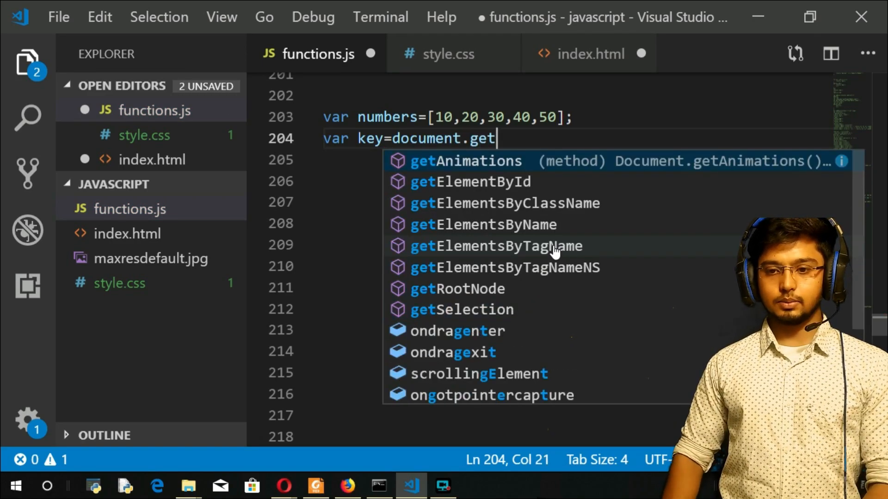
key("Down")
key("Return")
type("(")
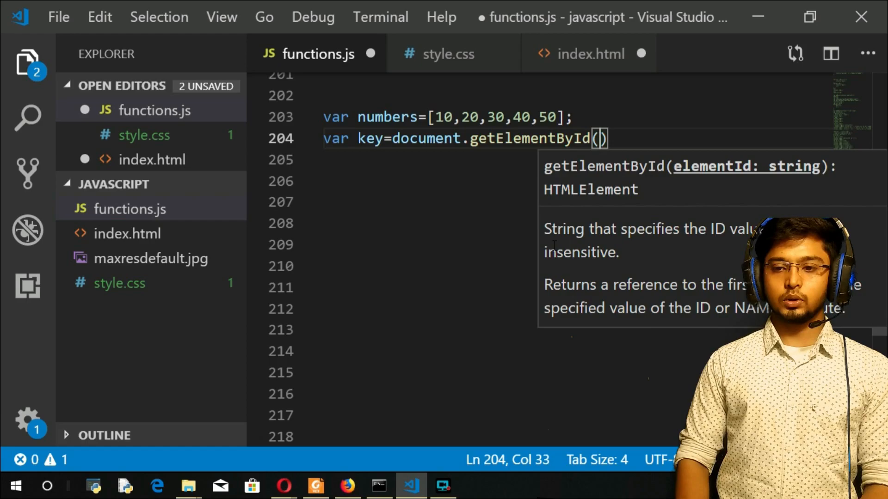
key("ctrl+Tab")
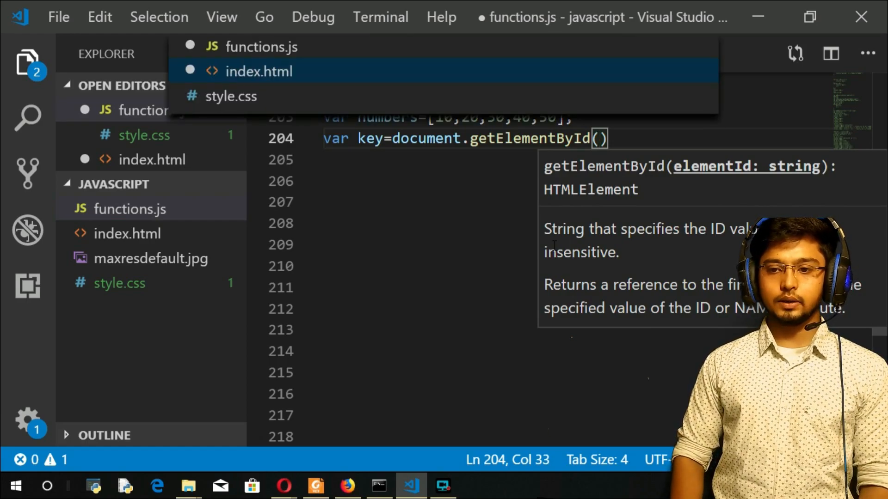
key("ctrl")
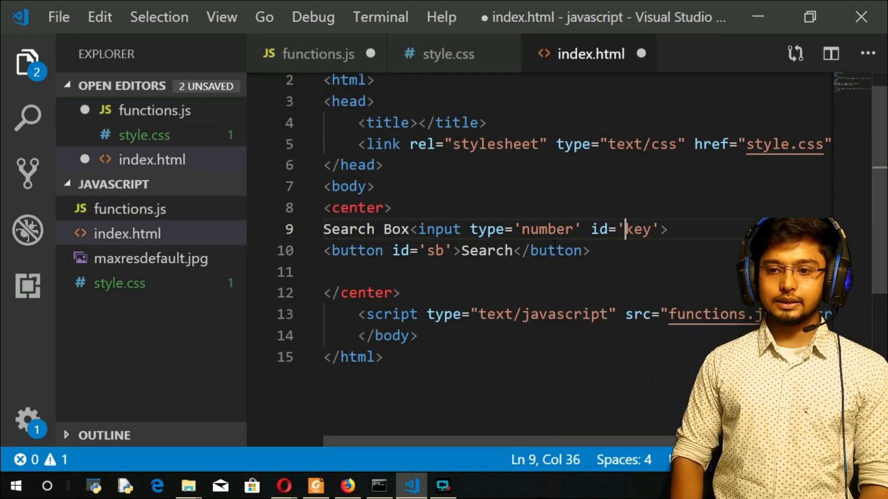
key("shift+Right")
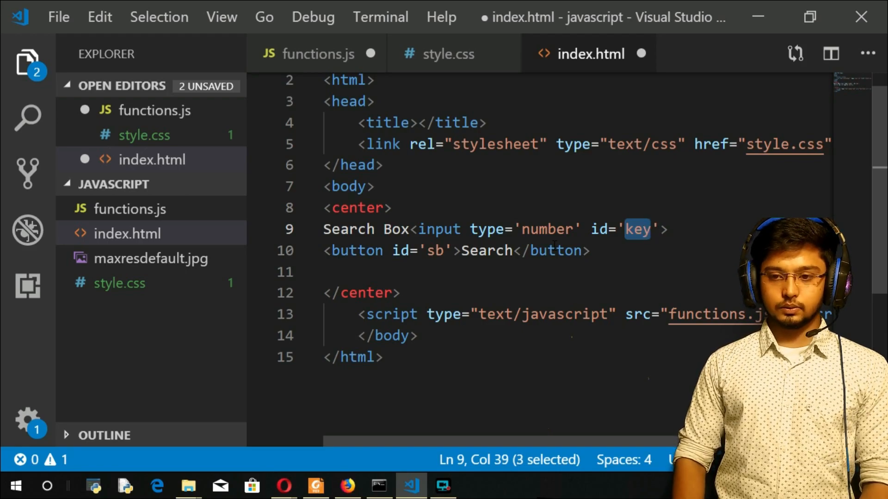
key("alt+Tab")
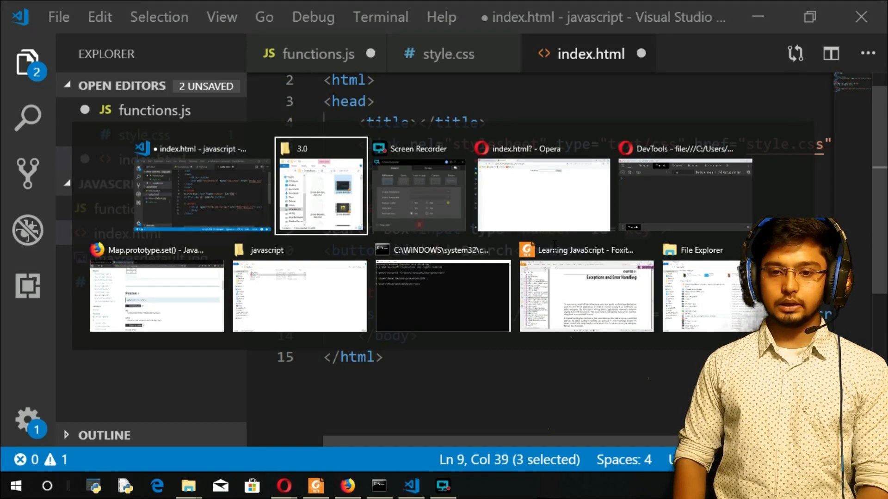
key("alt+Tab")
key("ctrl+Tab")
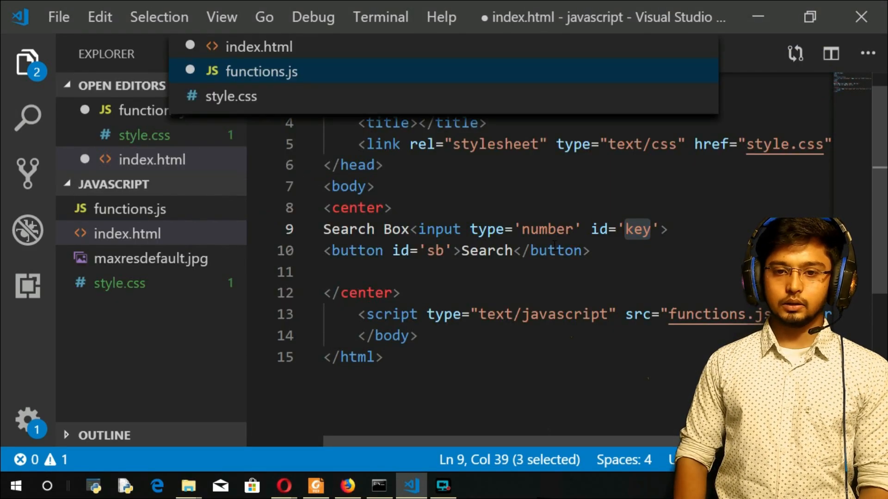
type("key=document.getElementById(key")
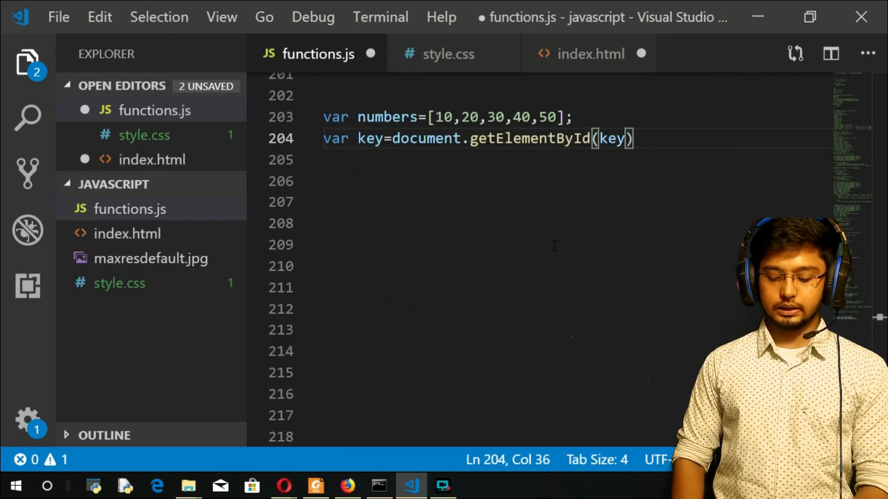
key("Left")
key("Left")
key("Left")
type("'")
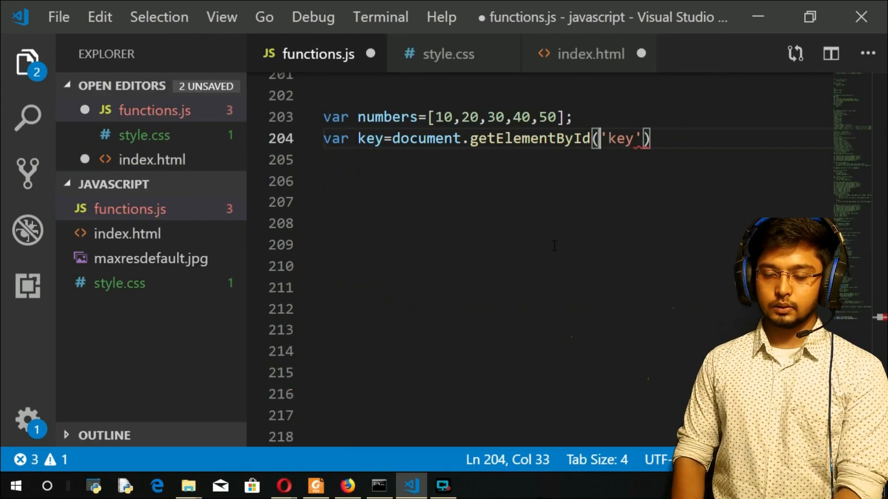
key("Left")
key("Left")
key("Left")
key("Left")
key("Left")
key("Left")
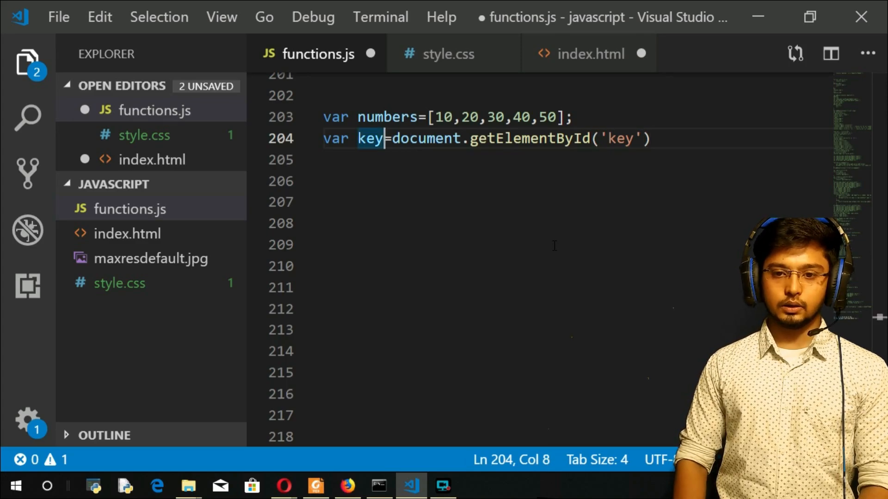
type("s")
key("End")
Step: Declare var but=document.getElementById('sb'), copying the button id from index.html
key("Return")
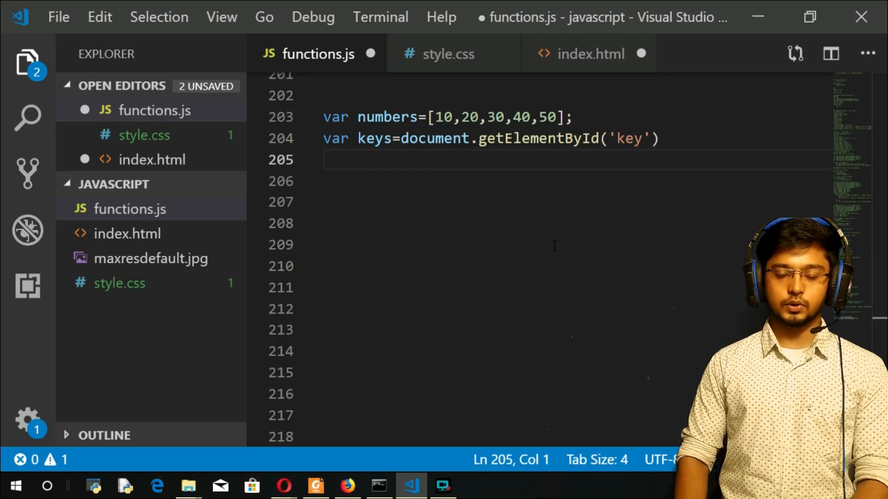
type("var ")
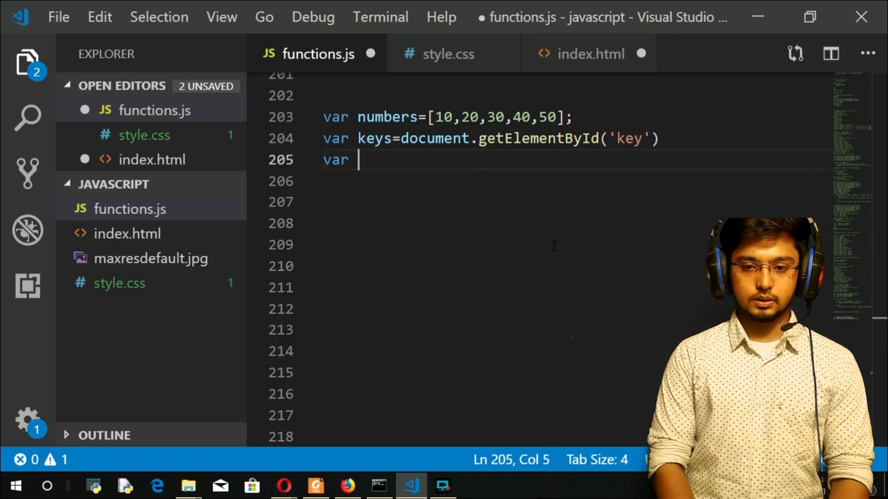
type("but=")
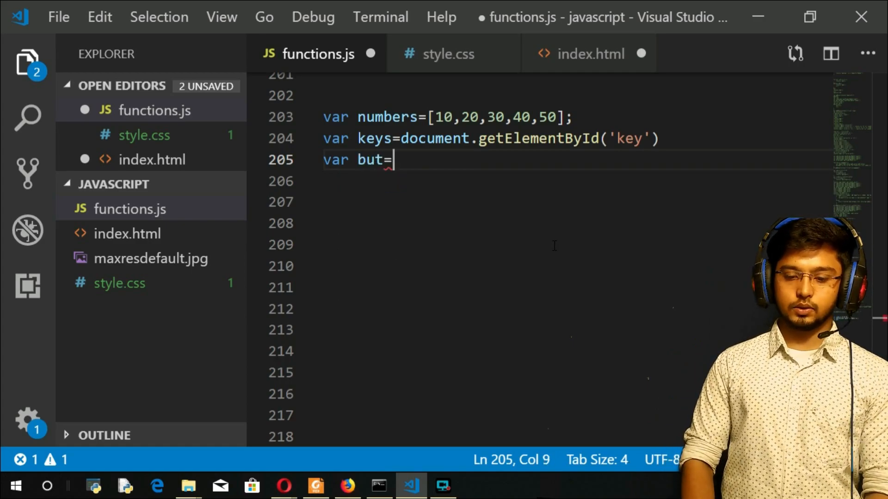
type("docum")
key("Tab")
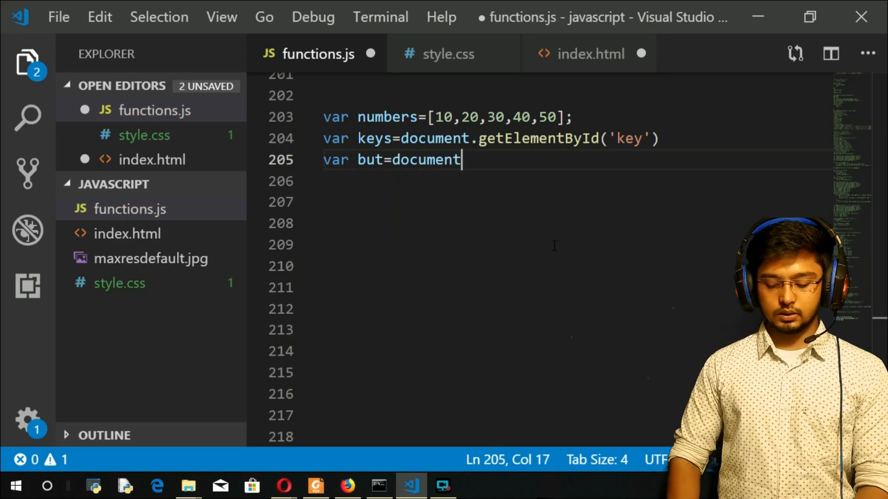
type(".ge")
key("Down")
key("Tab")
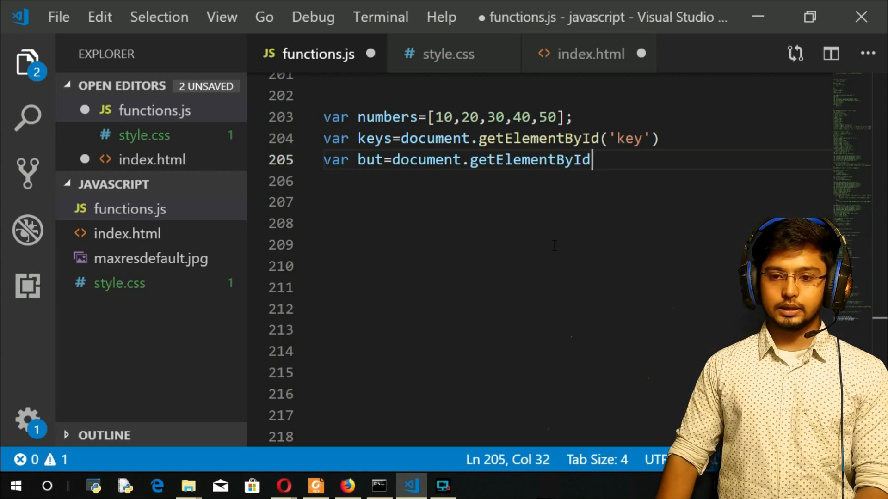
type("(")
key("ctrl+Tab")
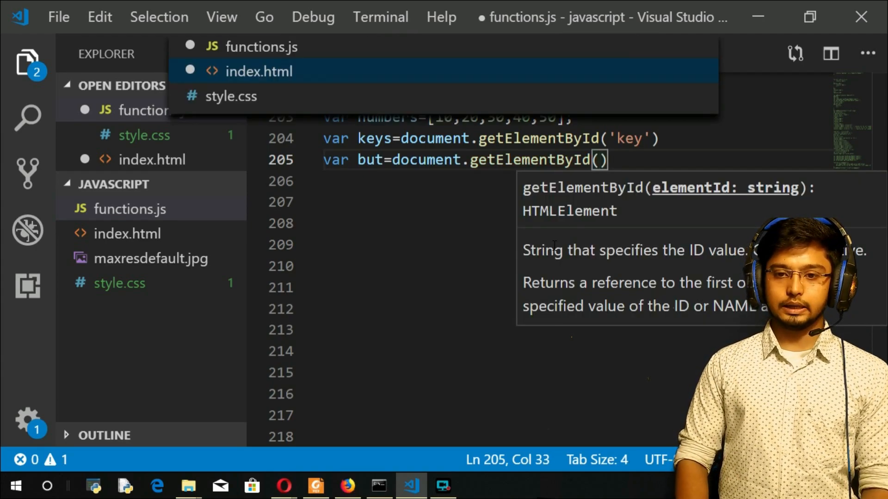
key("ctrl")
left_click(565, 251)
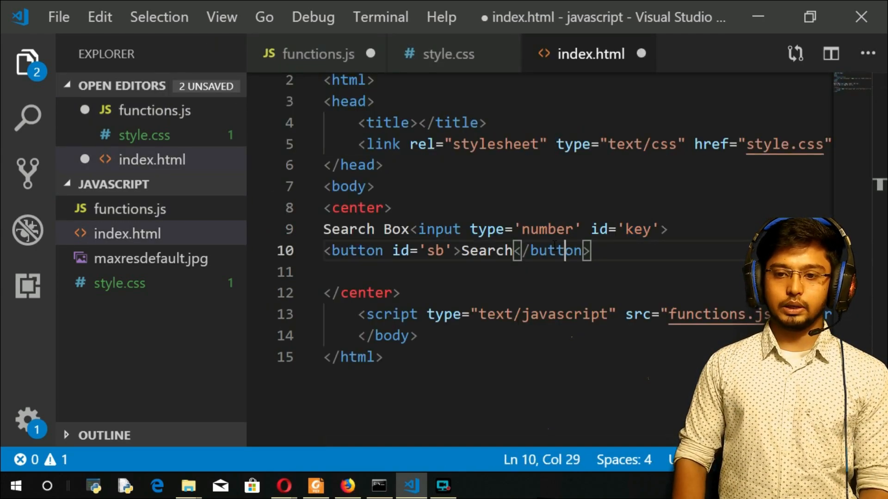
double_click(435, 250)
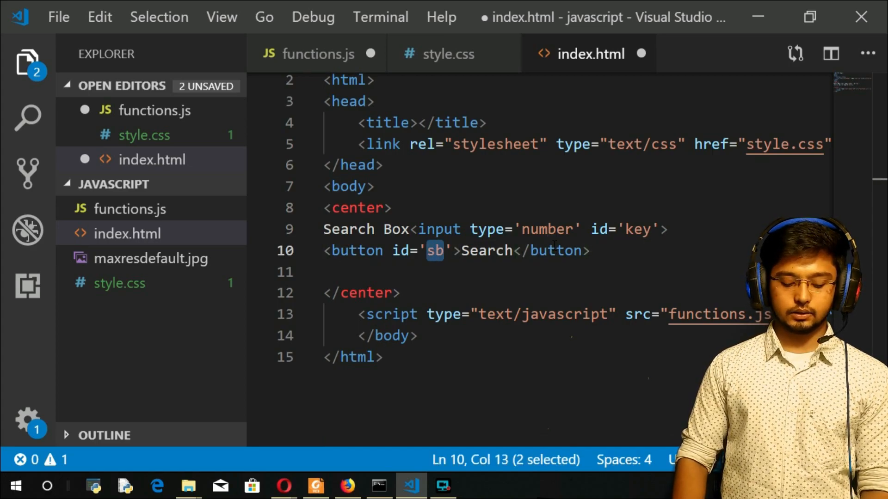
key("ctrl+c")
key("ctrl+Tab")
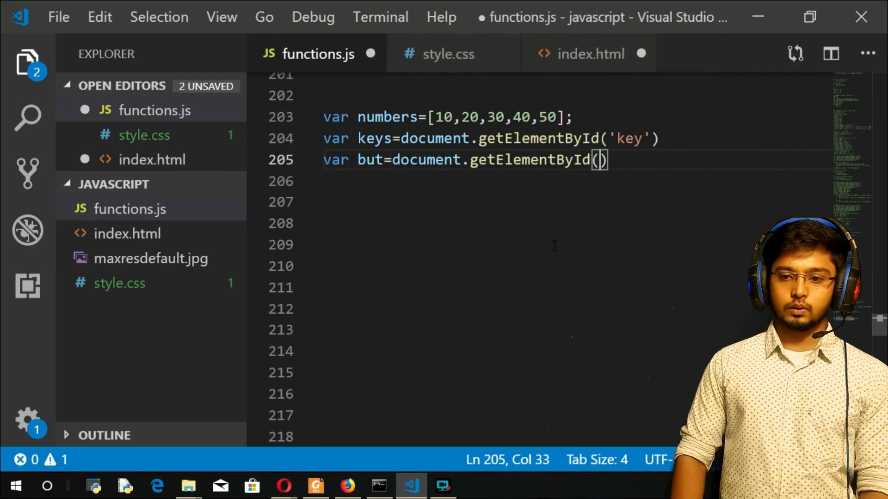
key("ctrl+v")
key("Left")
key("Left")
key("Left")
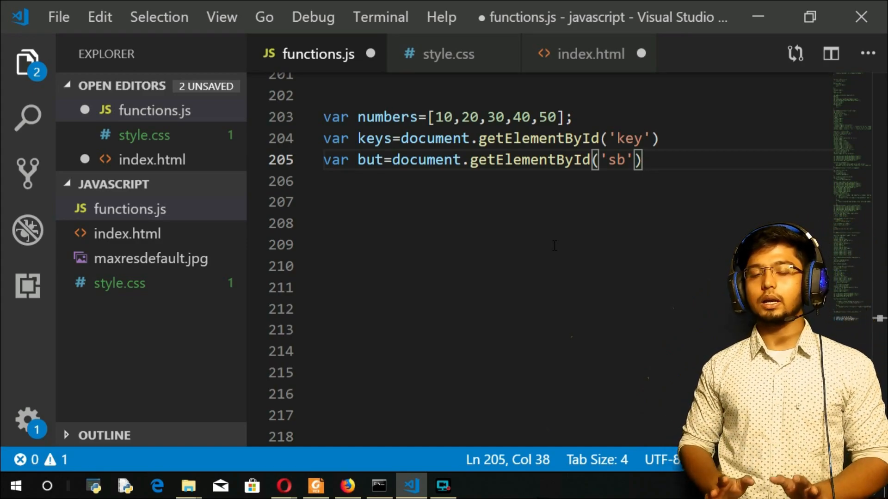
Step: Attach but.addEventListener('click', searchfun); to the Search button
key("Return")
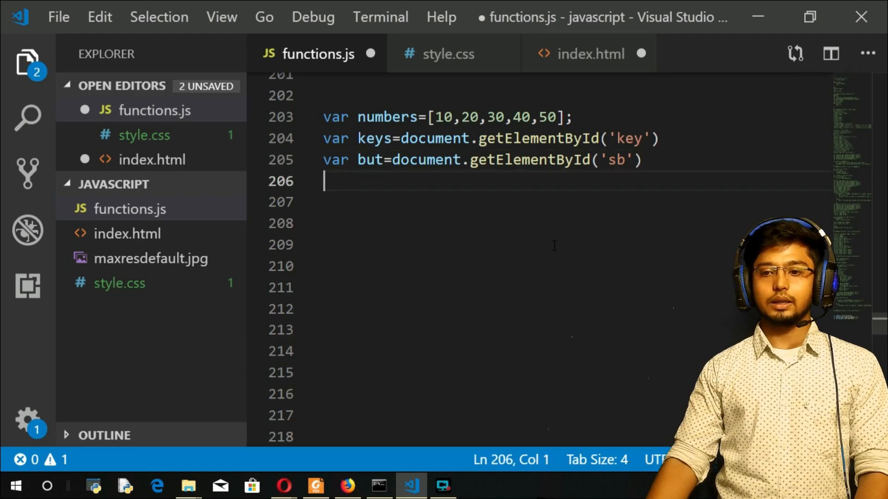
key("Return")
type("but.")
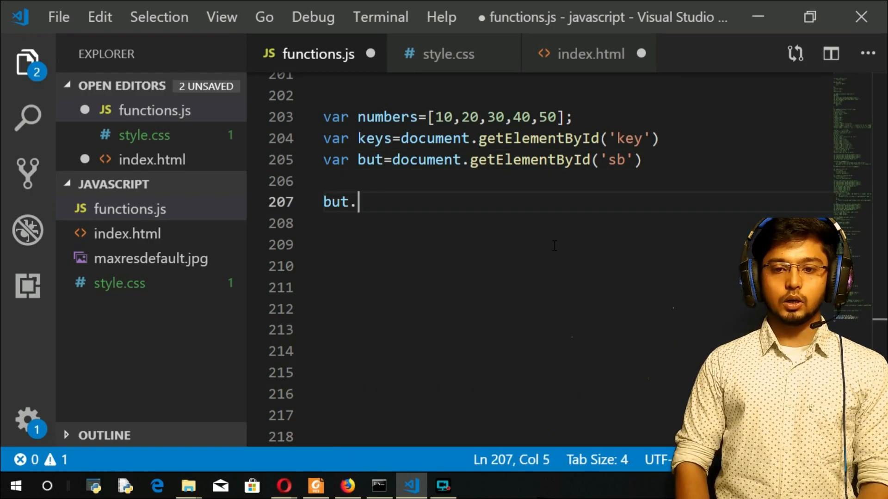
type("add")
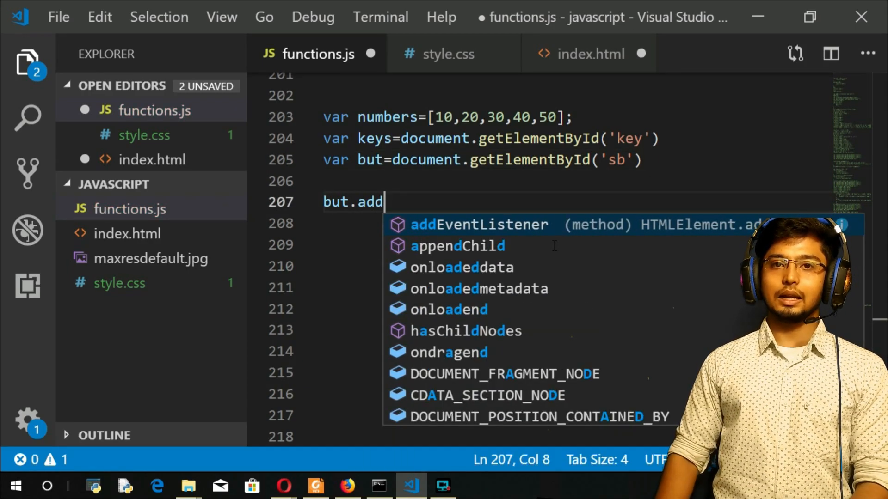
key("Return")
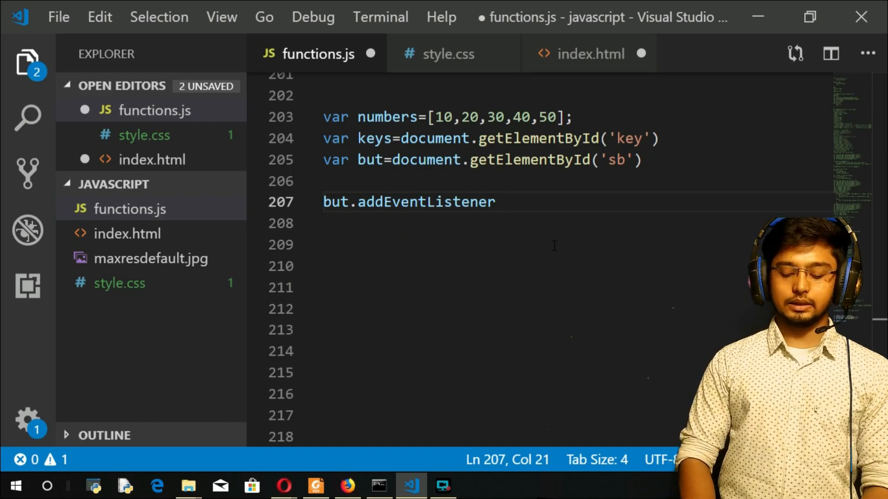
type("(")
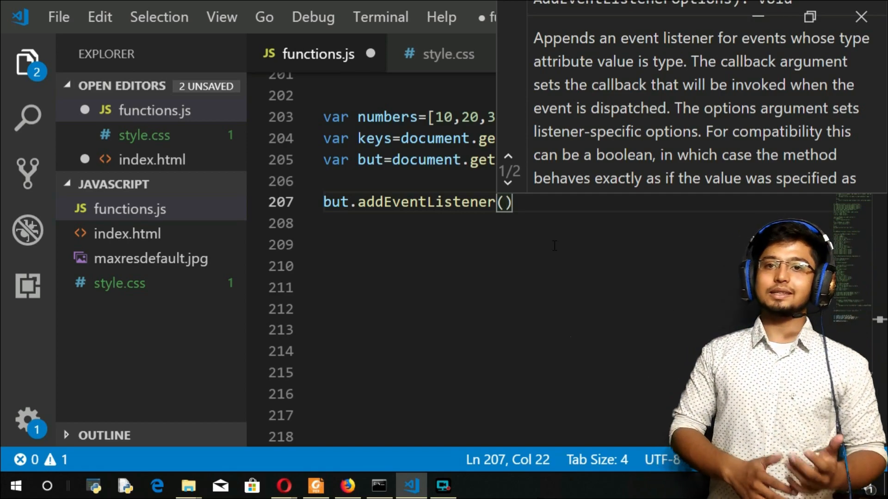
type("'c")
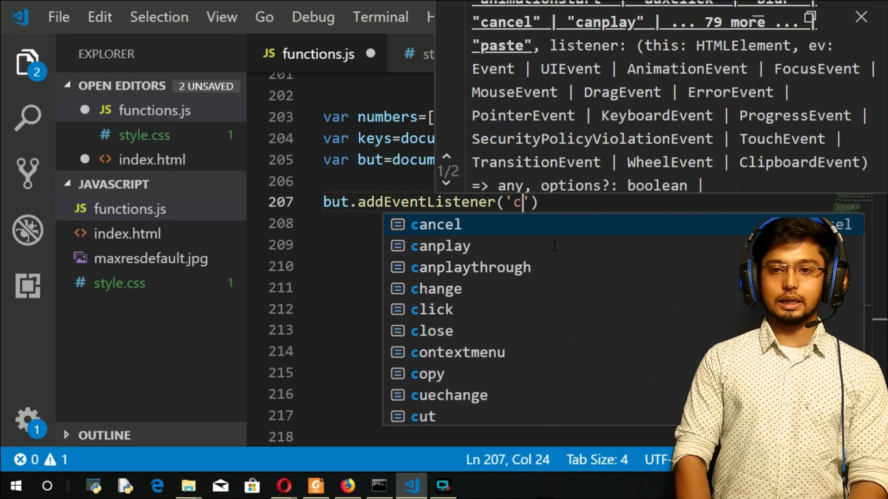
type("lick,'")
key("shift+Left")
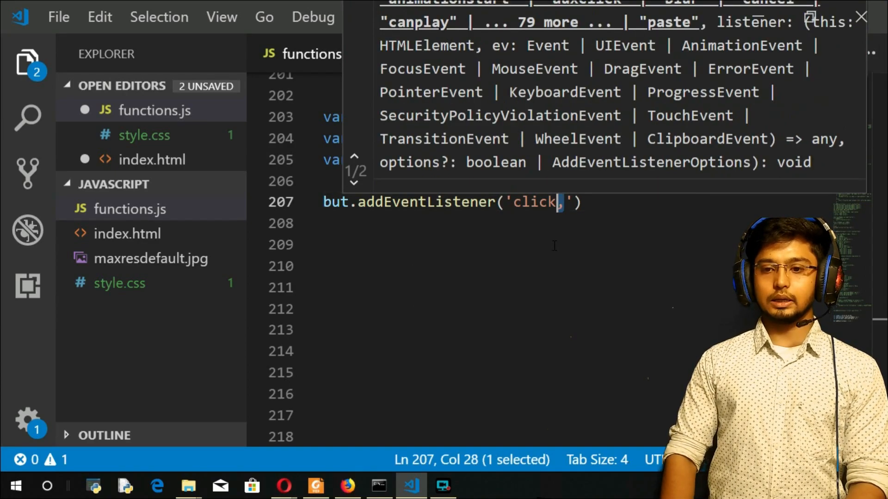
key("Right")
type(",se")
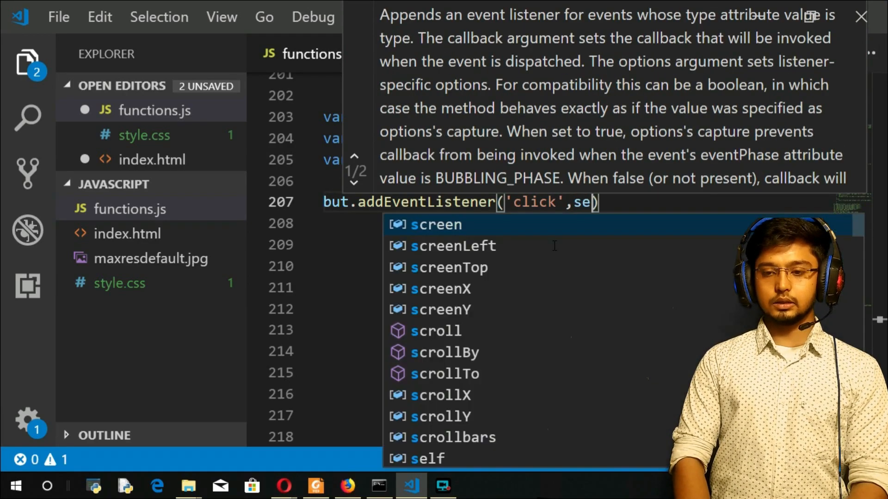
type("archfun")
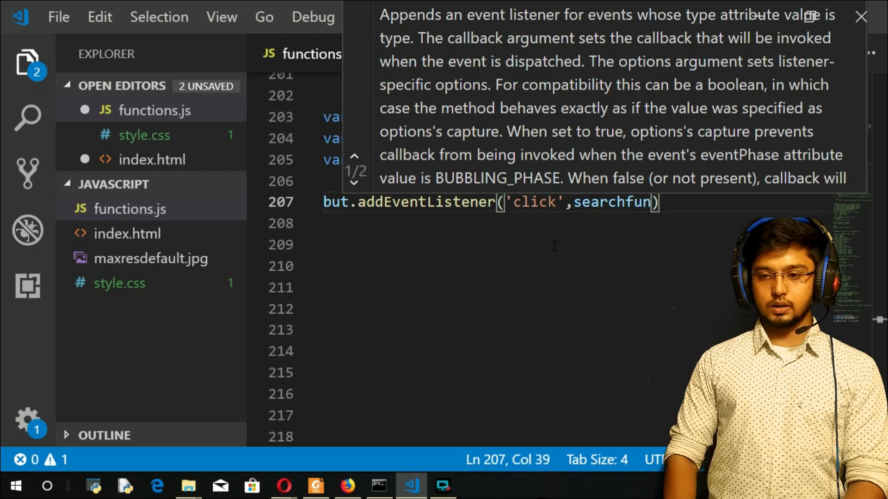
key("Right")
type(";")
Step: Insert blank lines above the listener and begin a function declaration there
key("Up")
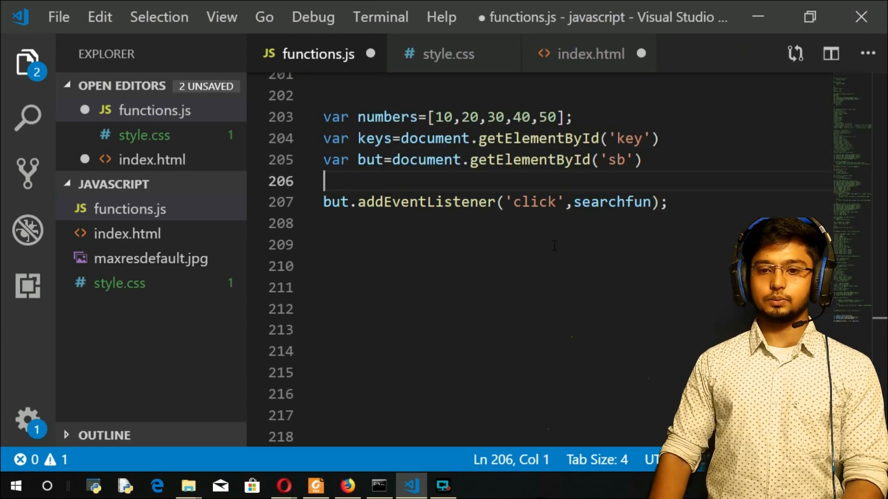
key("Return")
key("Return")
key("Up")
type("fun")
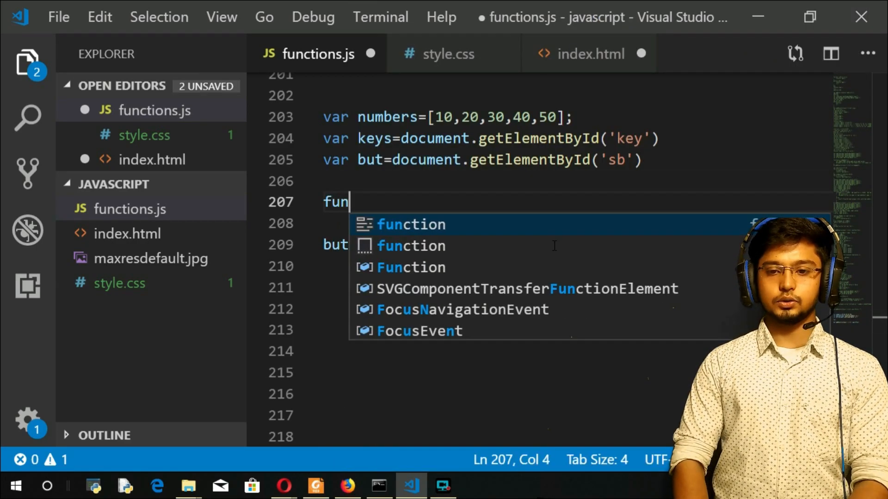
type("ction sear")
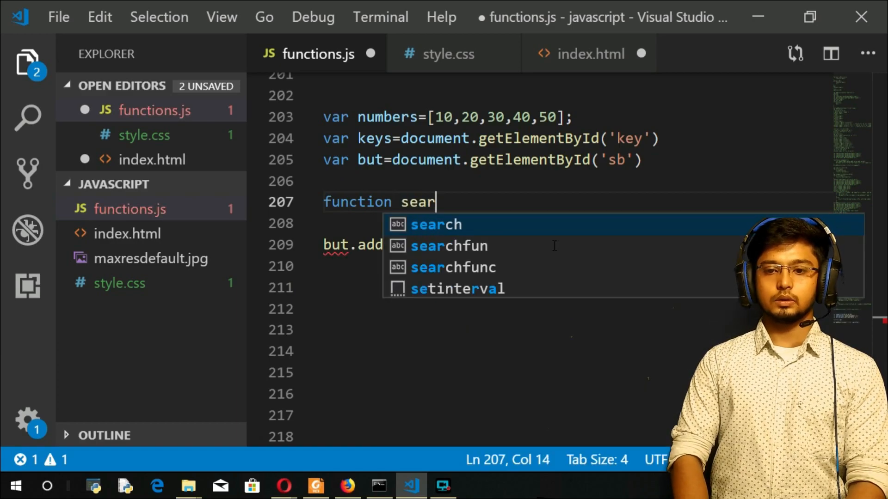
type("c")
Step: Declare function searchfun(){} with its body on separate lines and start an if inside it
left_click(553, 246)
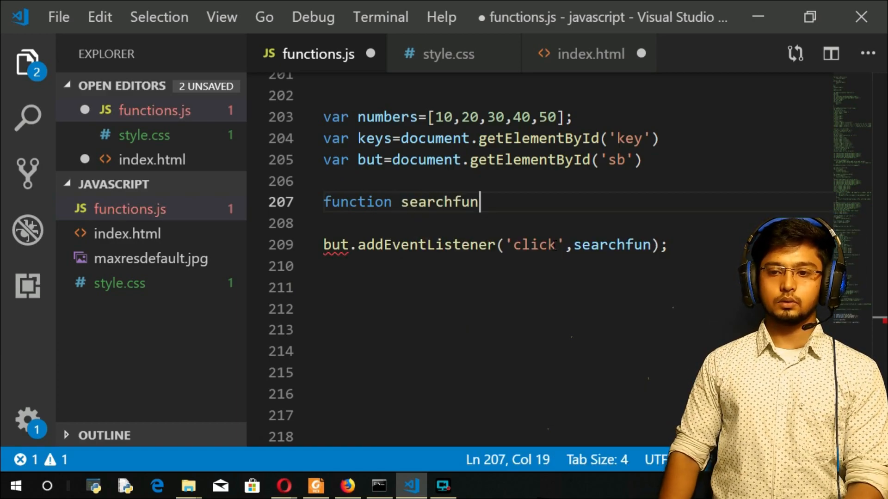
type("()")
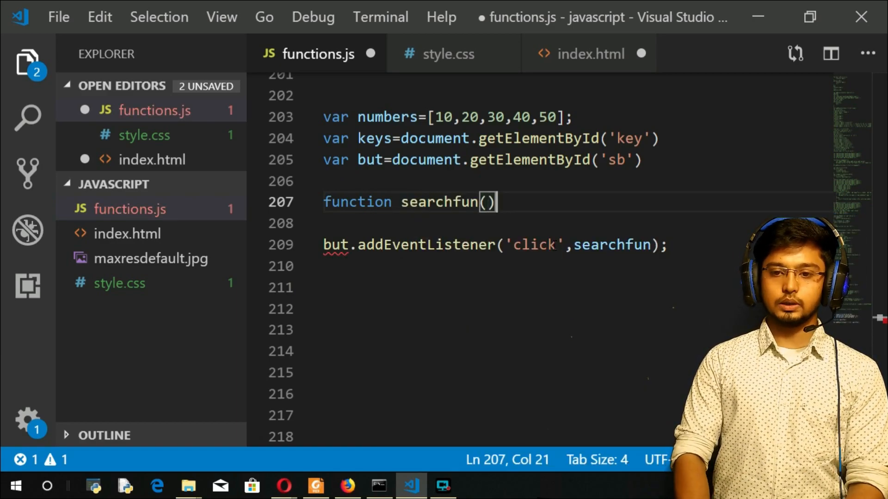
type("{")
key("Return")
key("Return")
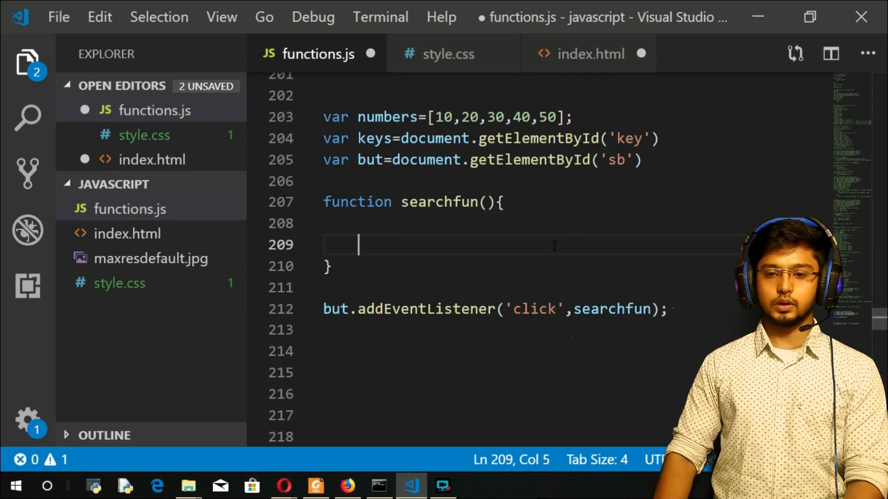
key("Up")
key("Down")
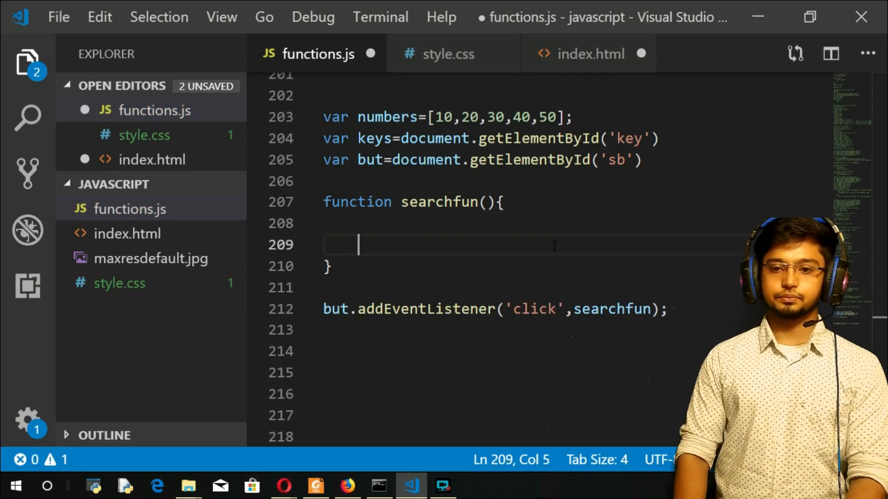
key("Up")
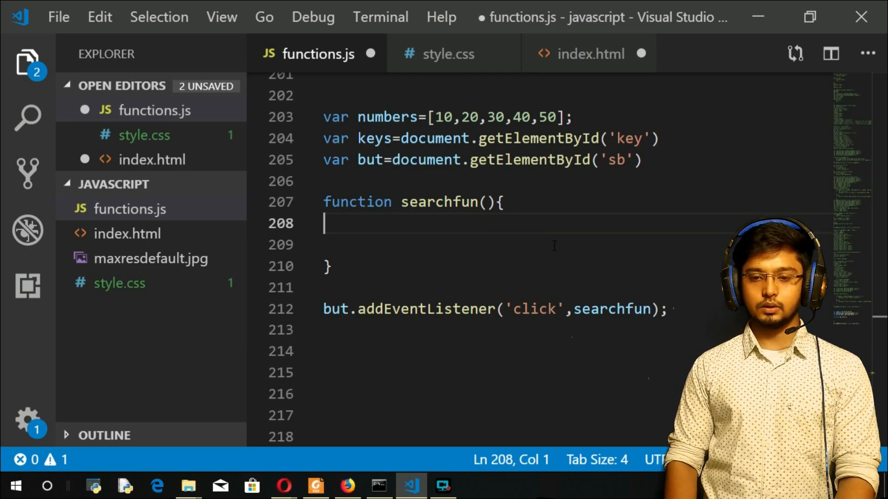
key("Up")
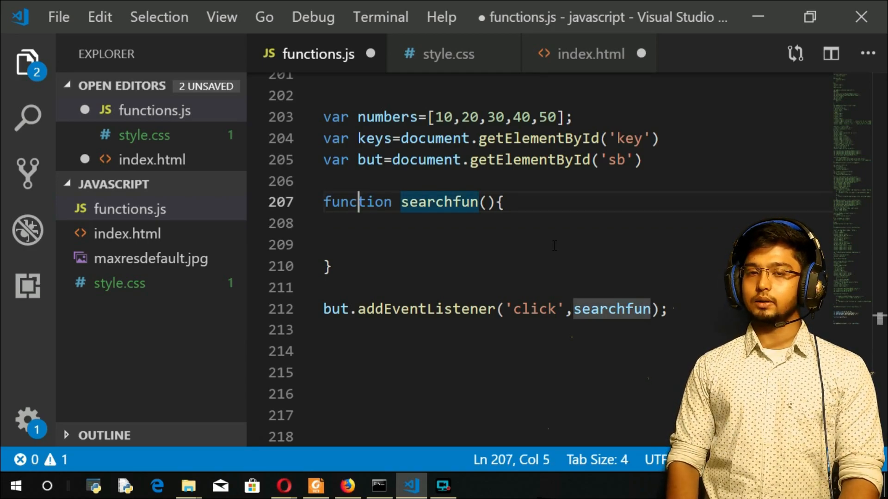
key("Down")
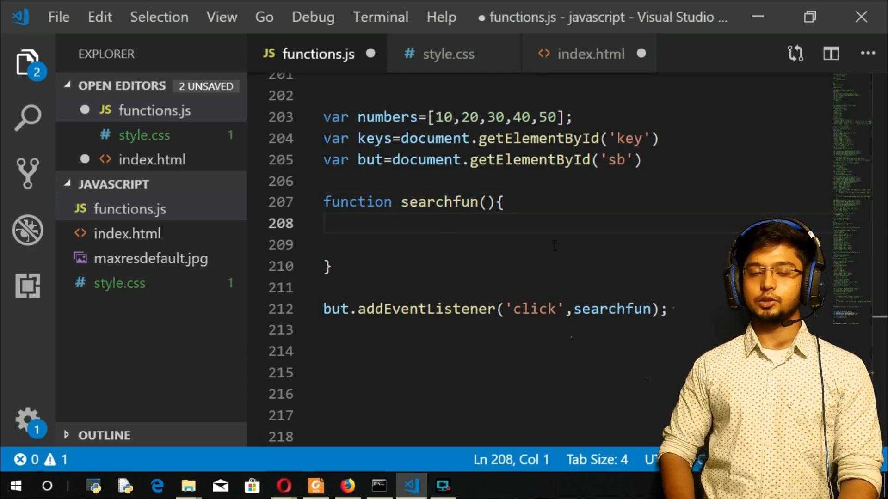
type("if")
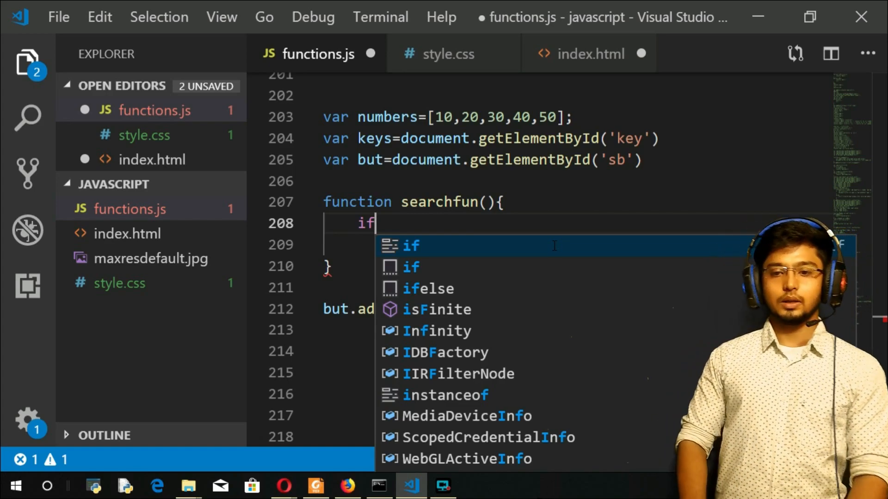
type("(")
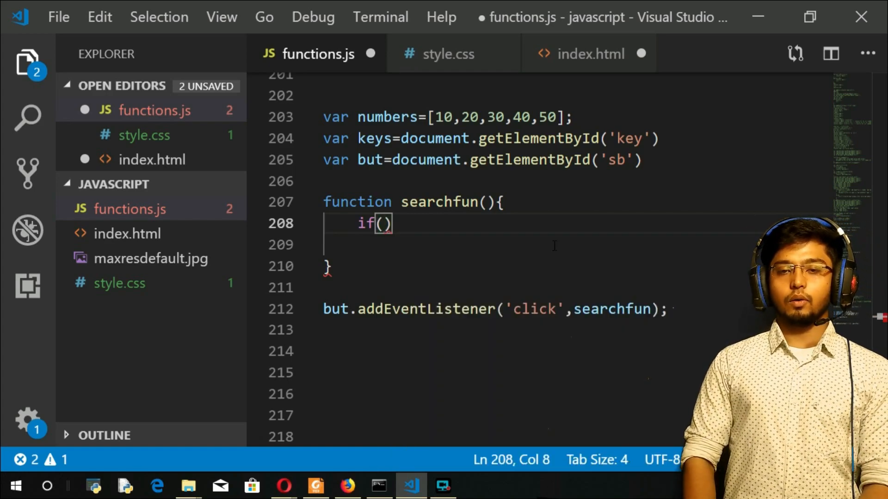
type("numbers.")
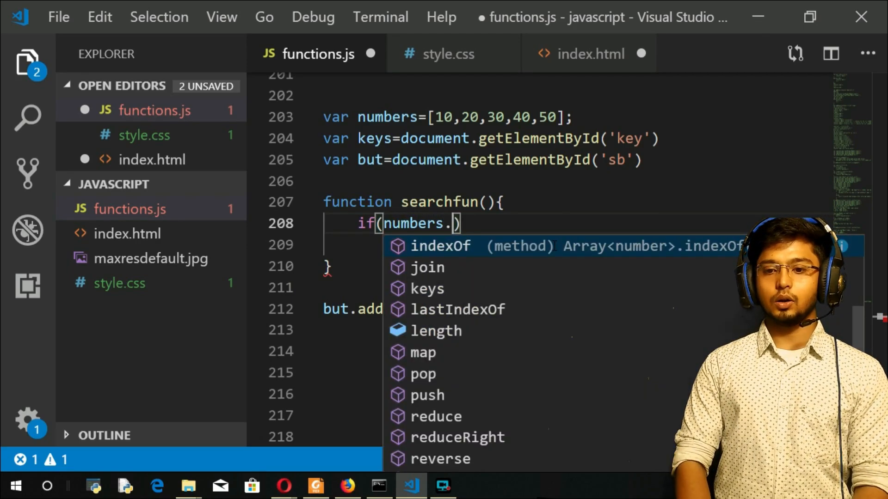
type("inde")
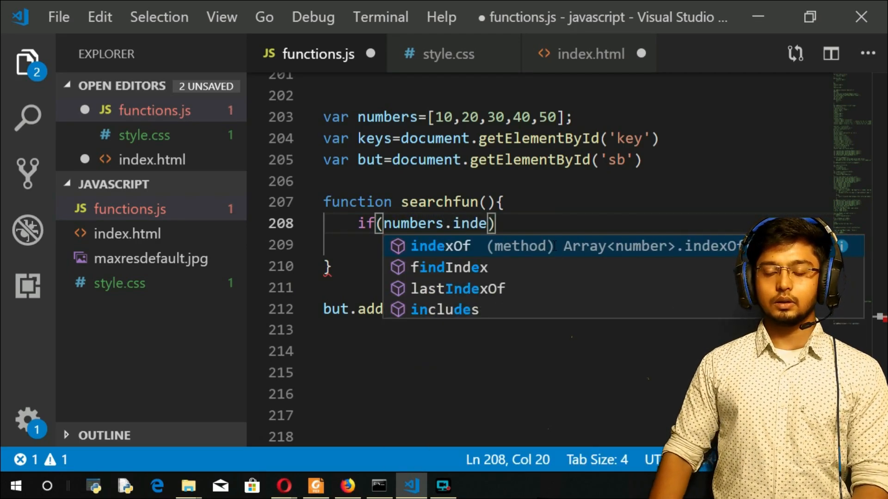
Step: Write the condition numbers.indexOf(Number(keys.value)) == -1, correcting typos along the way
key("Return")
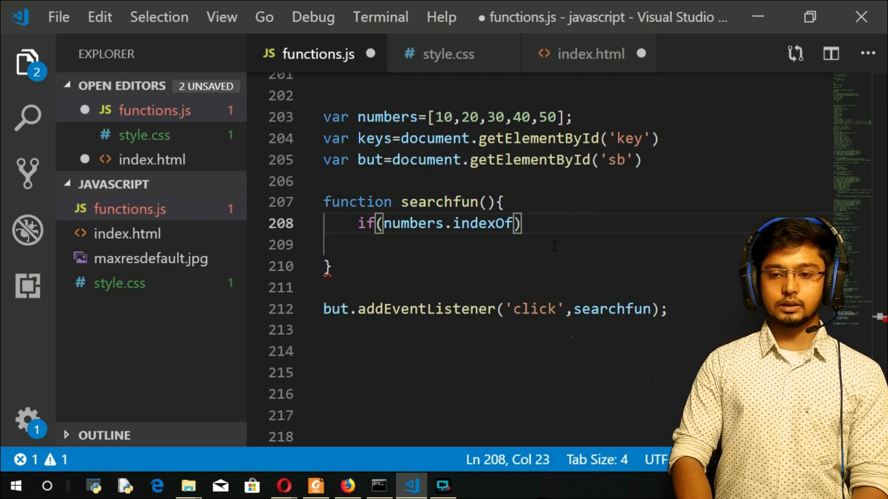
type("(k")
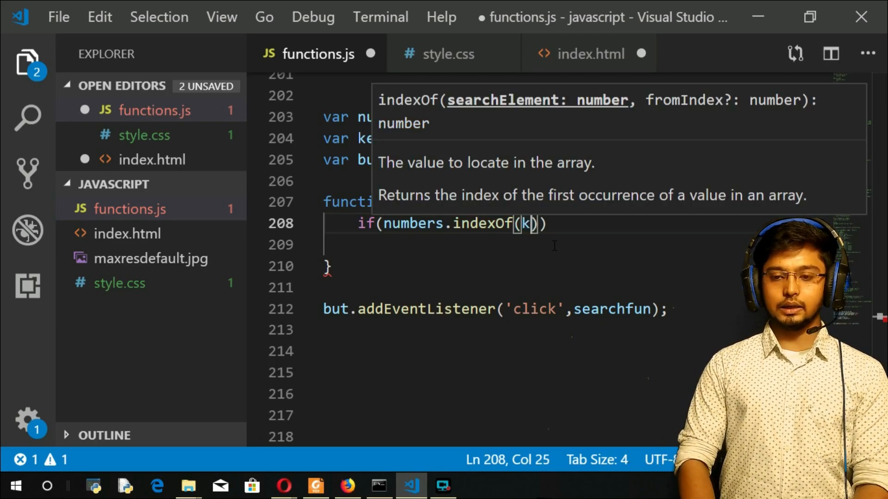
type("ey")
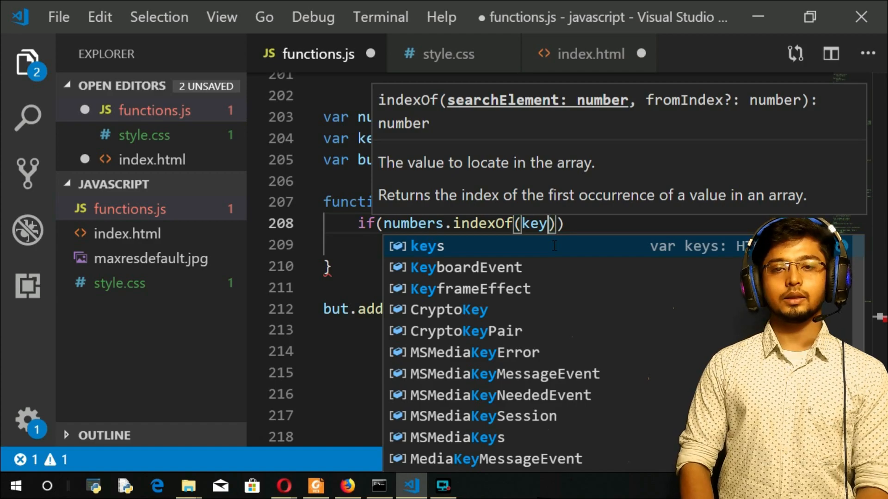
type(".")
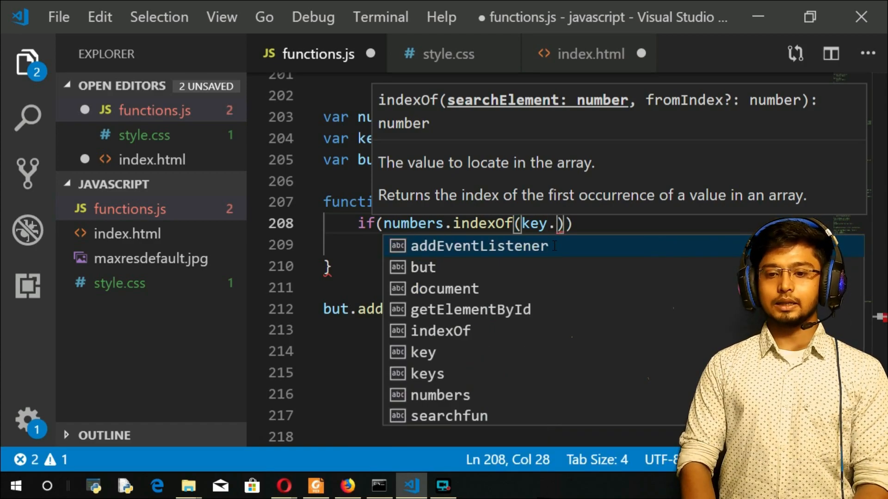
type("v")
key("Left")
key("Left")
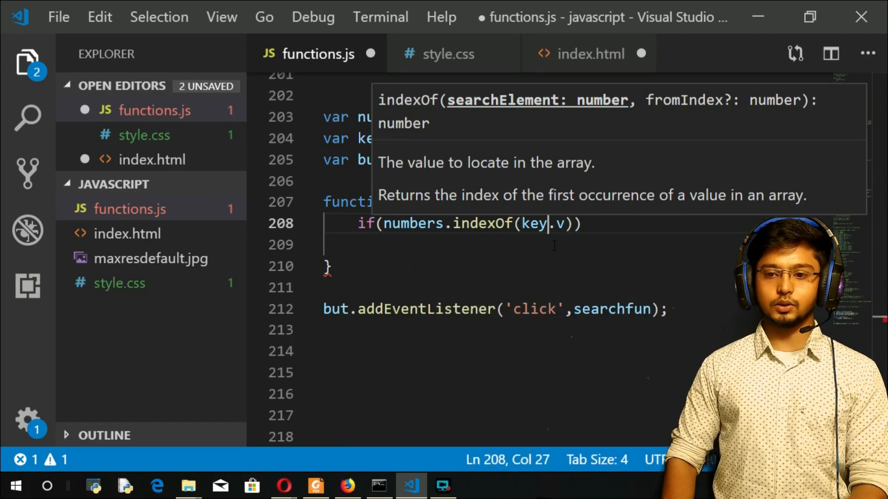
type("s")
key("Right")
key("Right")
type("alu")
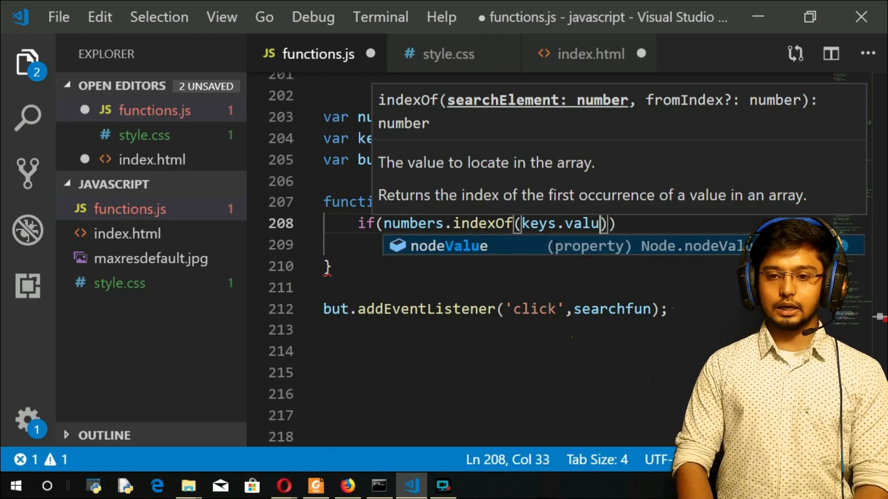
type("e")
key("Escape")
key("Left")
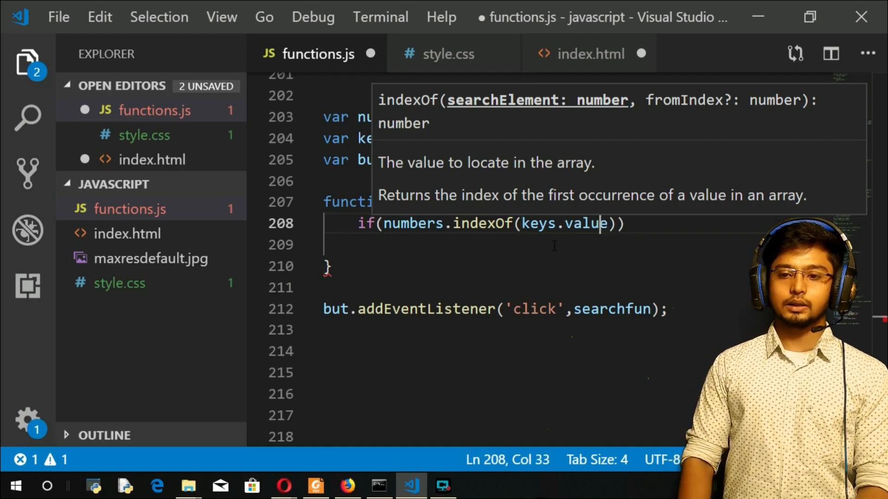
key("Left")
type("(")
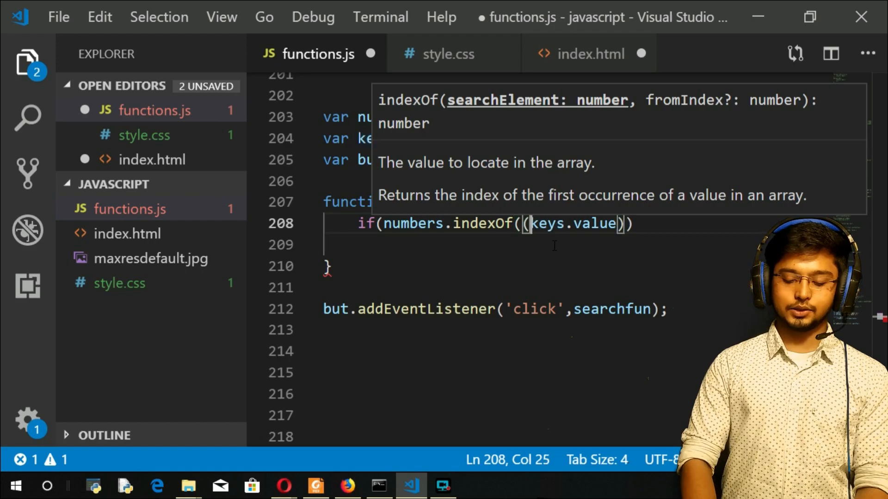
type("Nu")
key("shift+Left")
key("shift+Left")
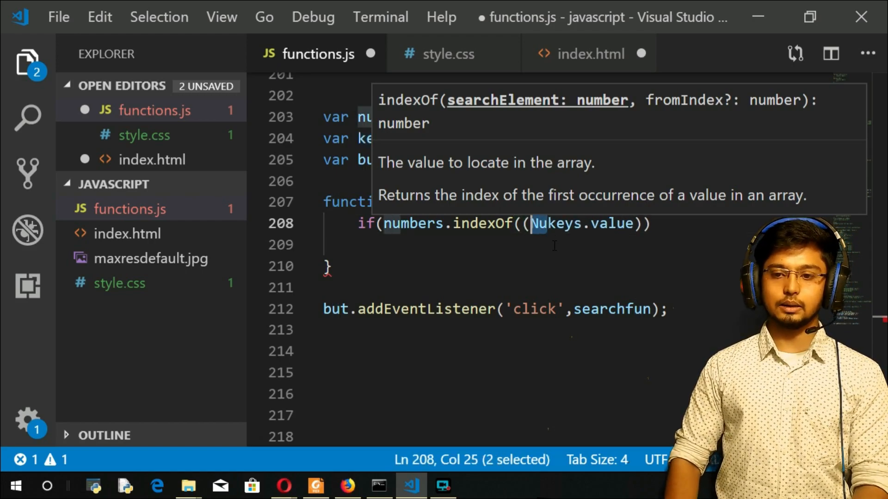
key("BackSpace")
key("BackSpace")
type("N")
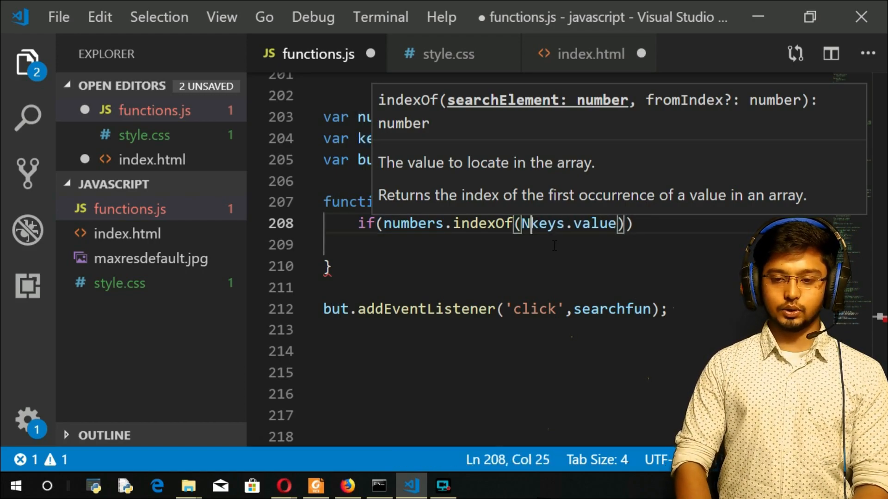
type("umber(")
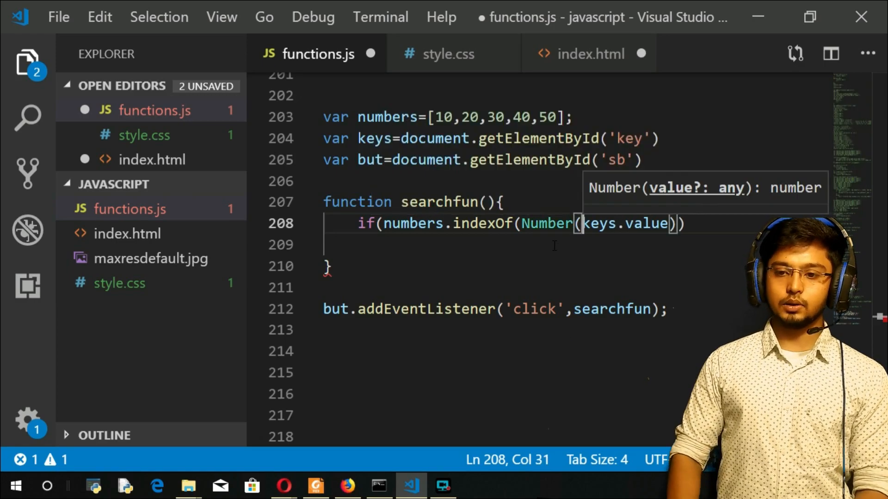
key("Right")
key("Right")
key("Right")
key("Right")
key("Right")
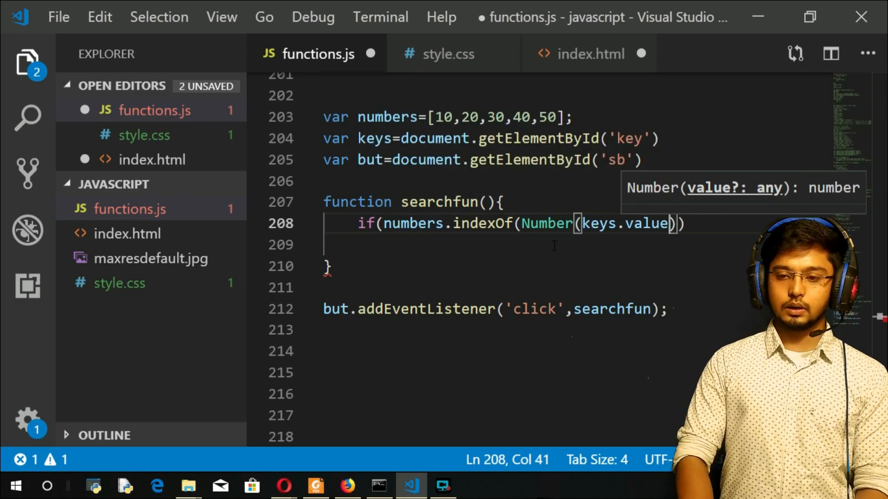
key("Right")
key("Right")
type(")")
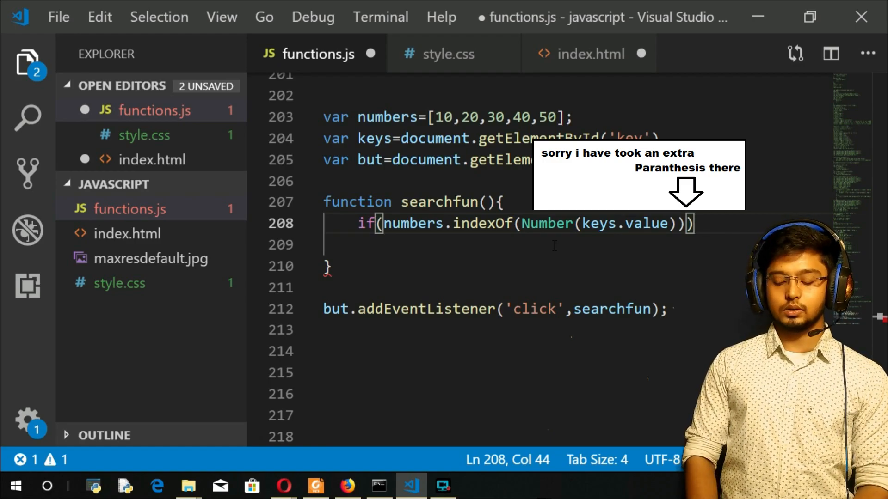
type("==-1")
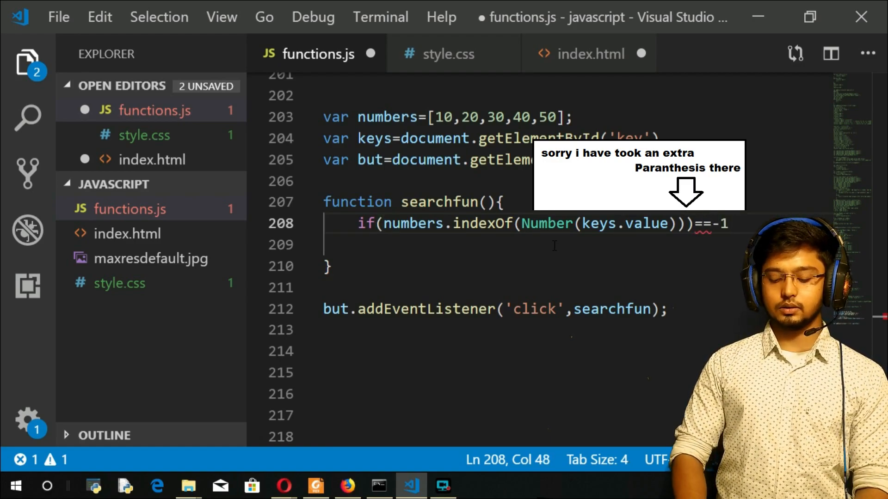
type("){")
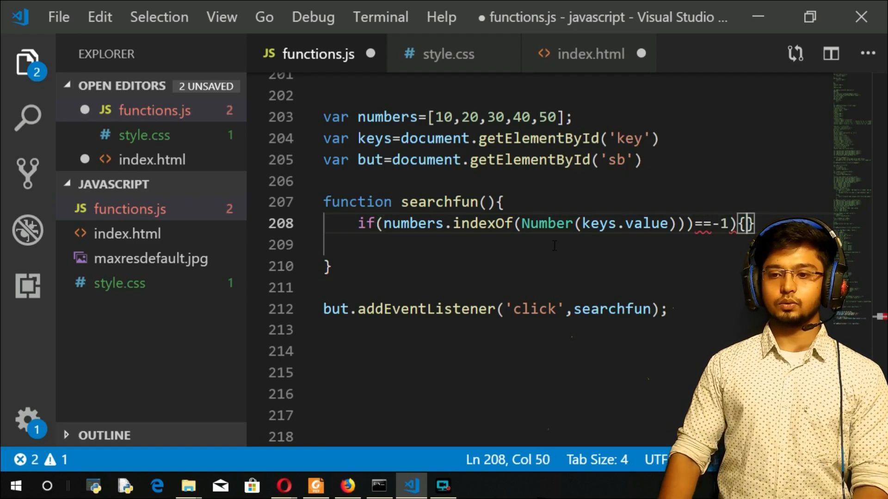
Step: Make the if branch call document.write(keys.value+" <b>Not Found</b>");
key("Return")
type("docum")
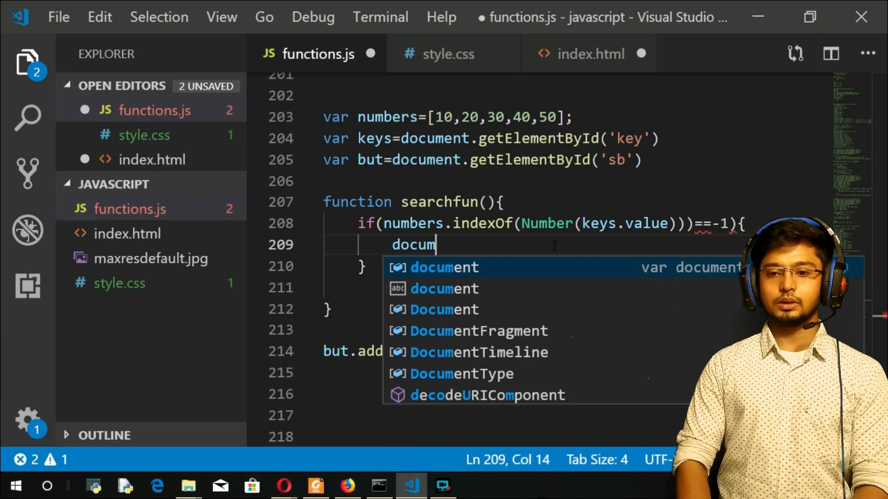
type("ent.wi")
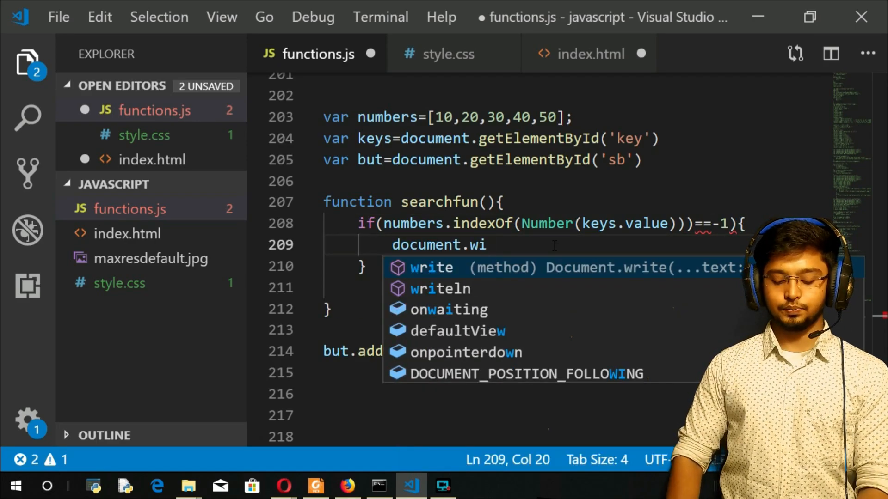
key("BackSpace")
type("rite")
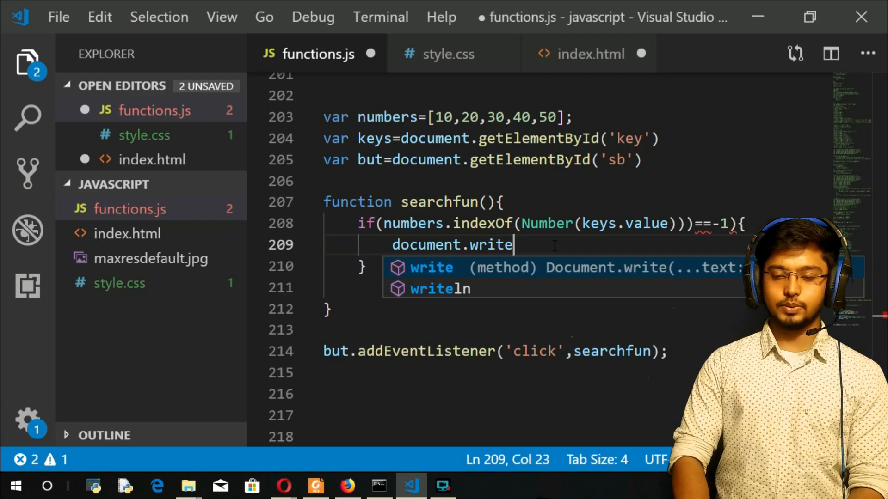
type("(\"<>")
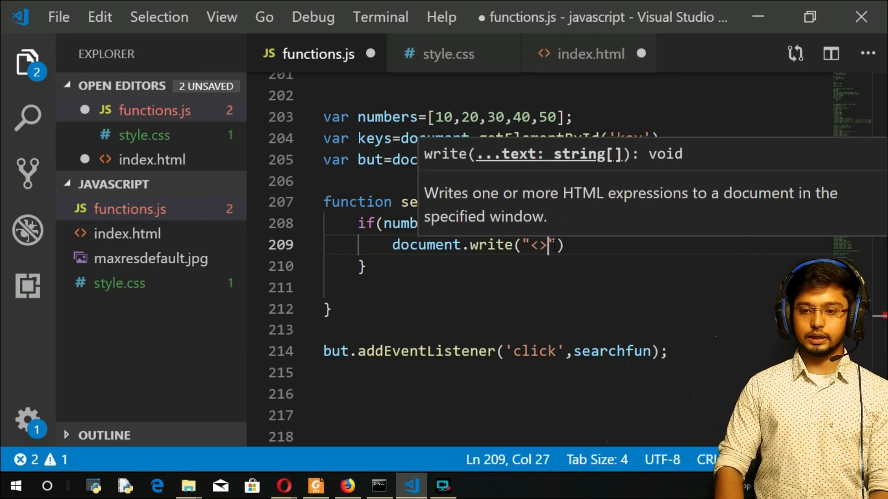
key("Left")
type("b")
key("Right")
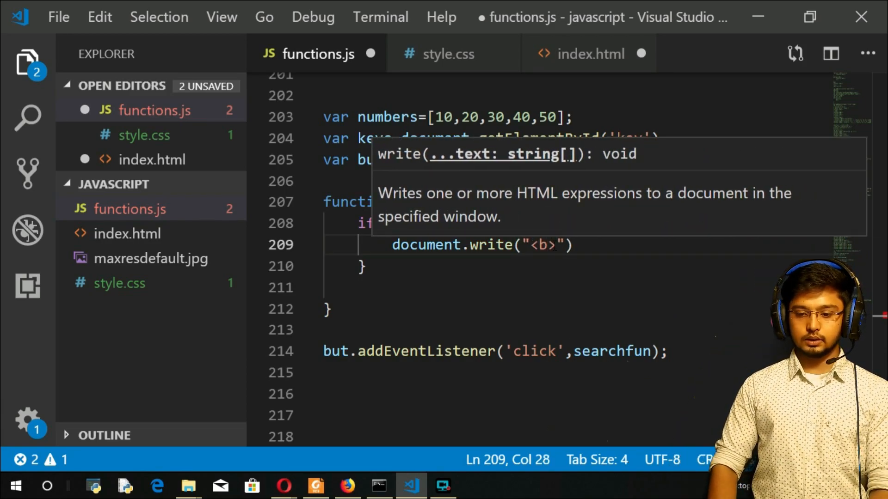
type("Not F")
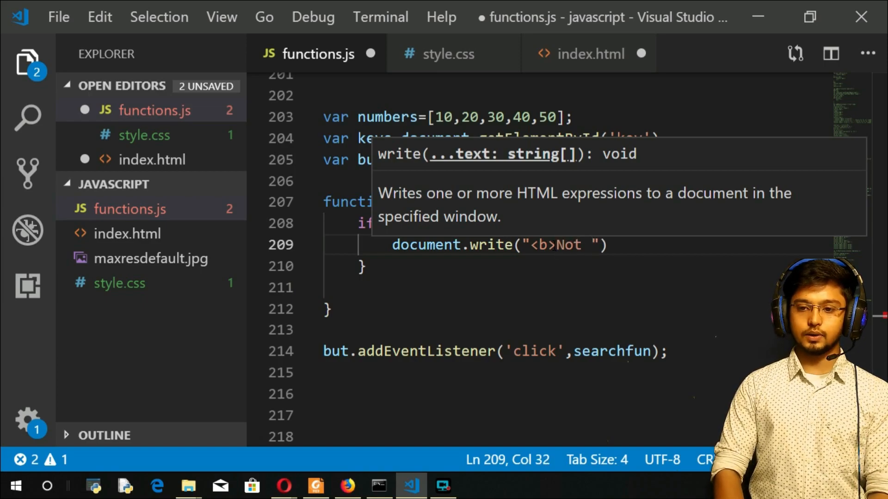
type("ound")
key("Left")
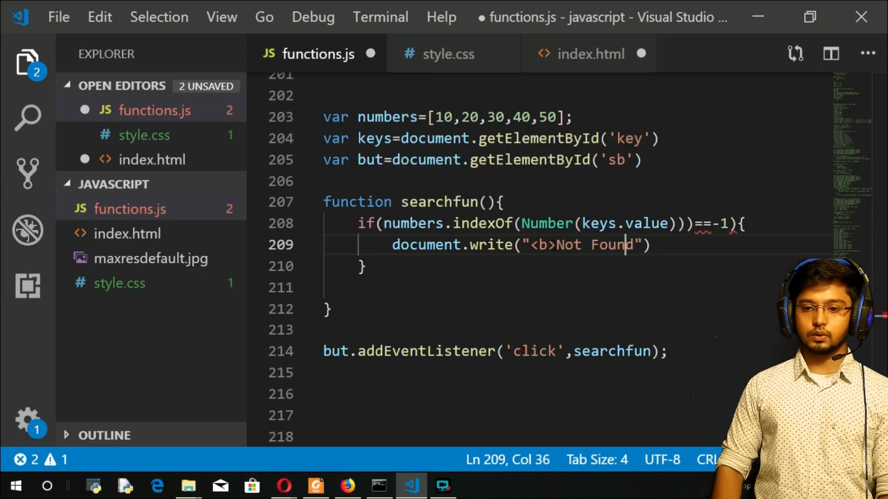
key("Left")
key("Left")
key("Left")
key("Right")
key("Right")
key("Right")
key("Right")
key("Right")
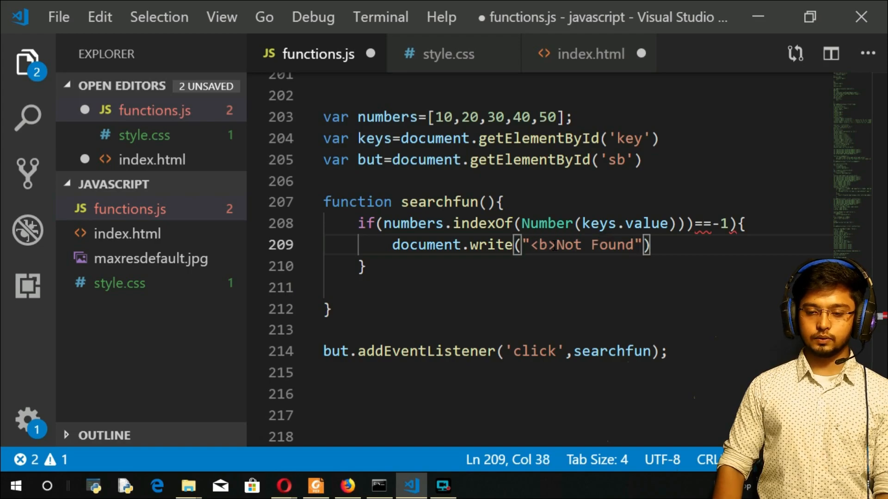
key("Left")
key("Left")
key("Left")
key("Left")
key("Left")
key("Left")
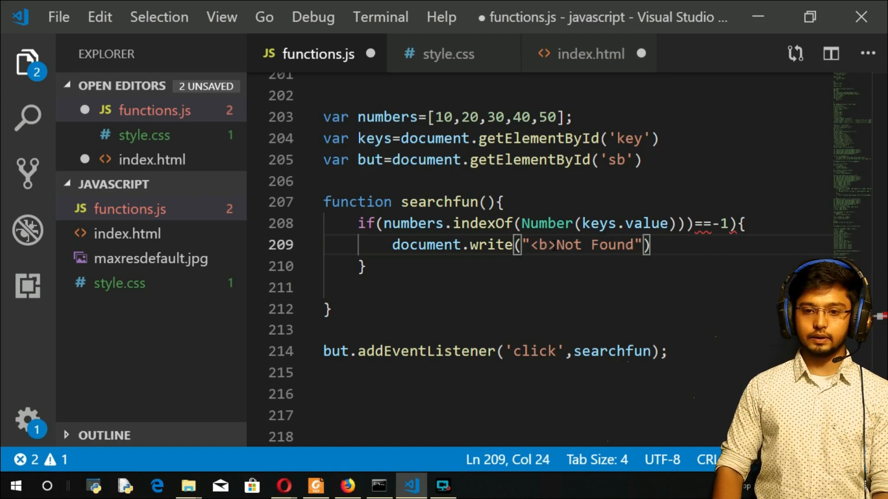
type("k")
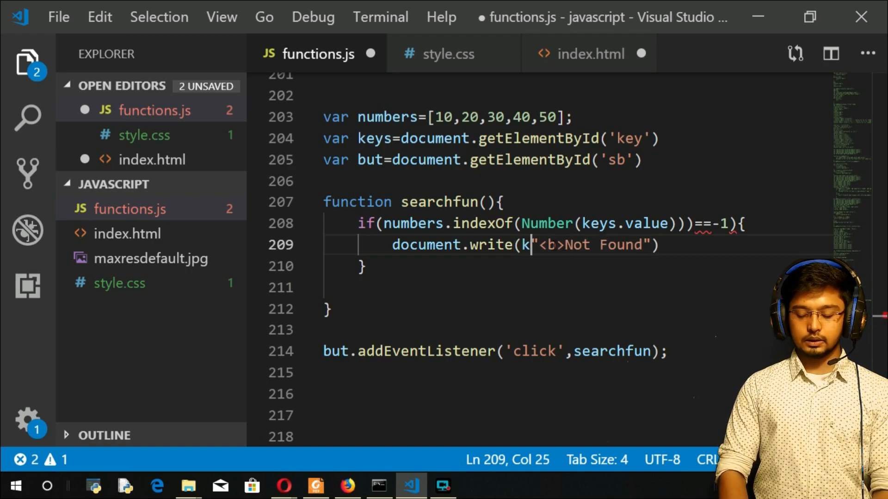
type("eys.value")
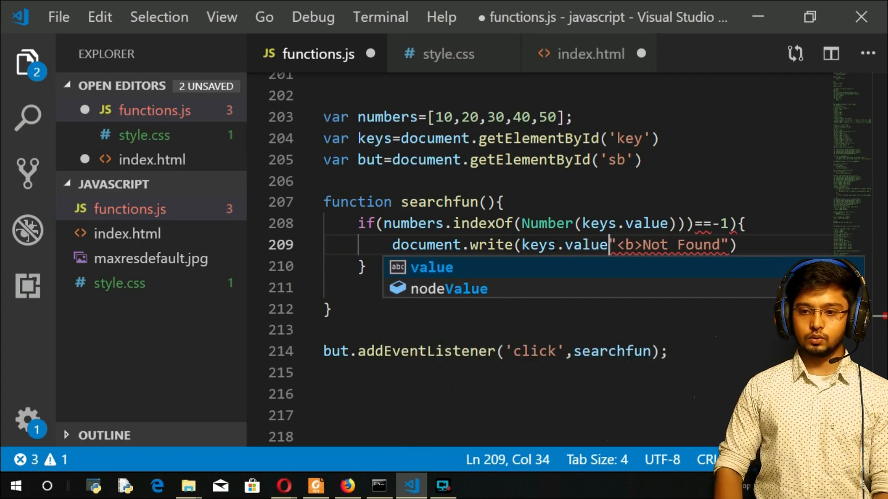
type("+")
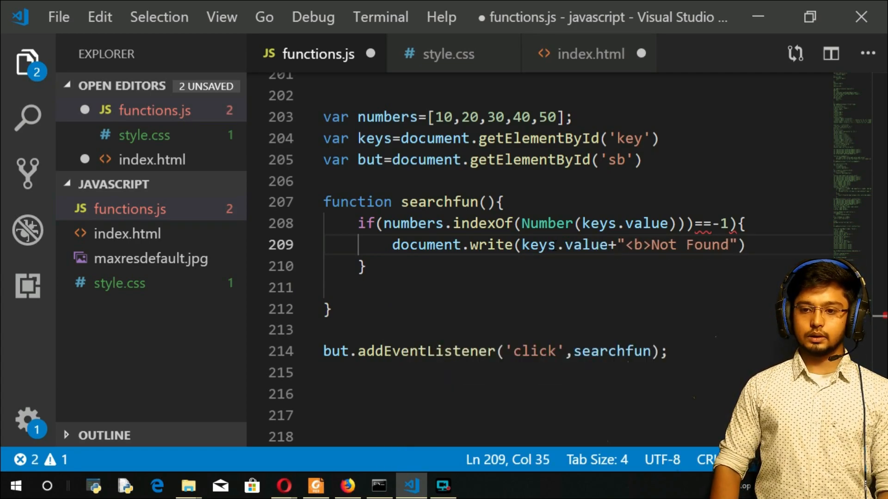
key("Right")
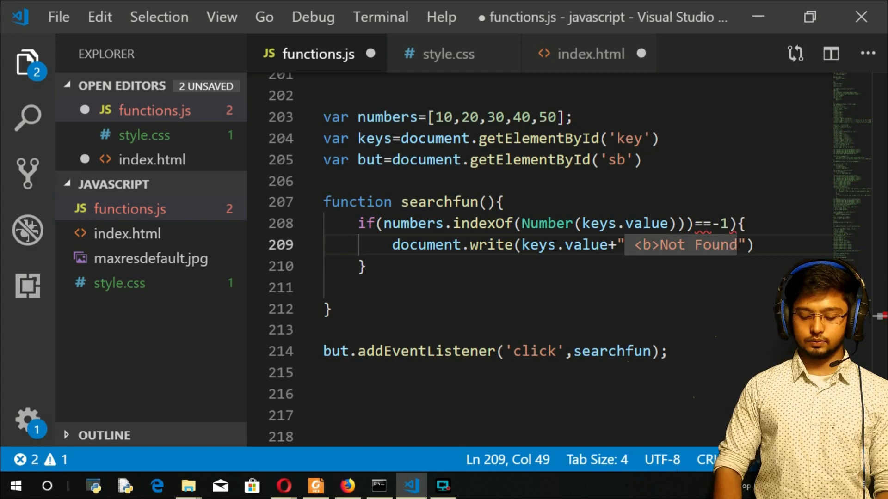
type("</")
type("b>")
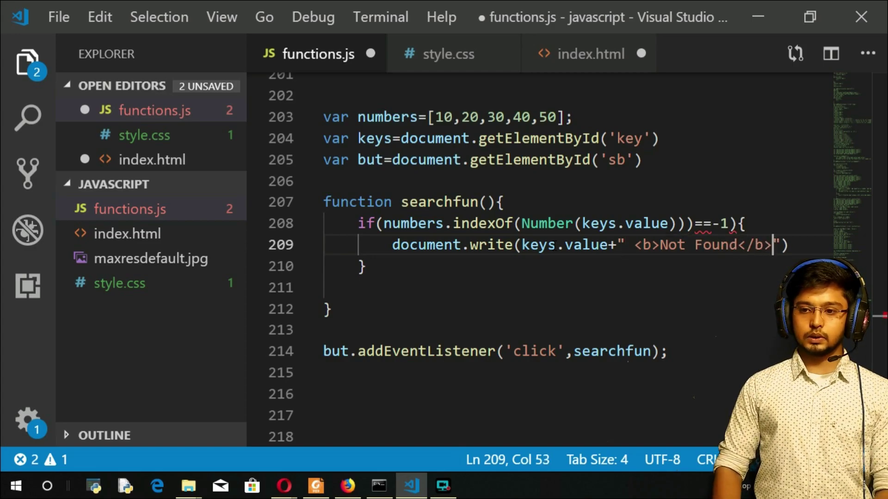
key("Right")
key("Right")
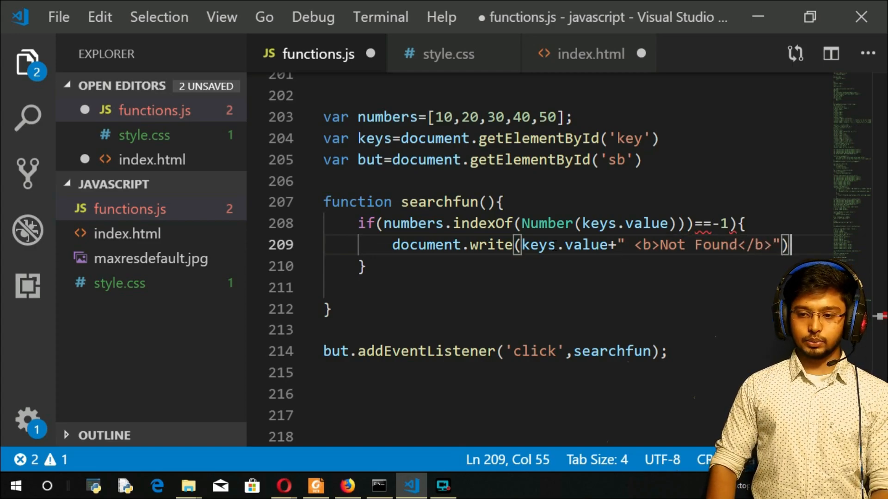
type(";")
Step: End the statement and start an else branch on a new line after the if block
key("Down")
key("Return")
type("else")
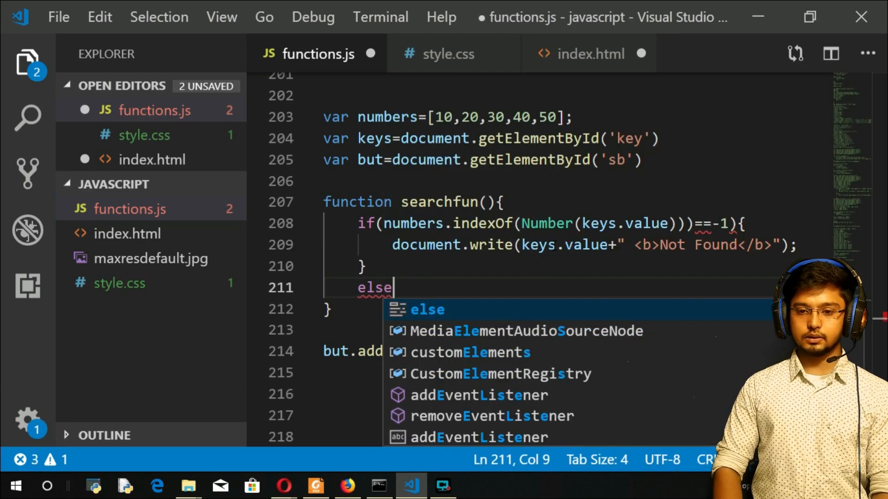
type("{")
Step: Paste a document.write into the else block and trim it to the bold 'Element found at' message
key("Return")
key("ctrl+v")
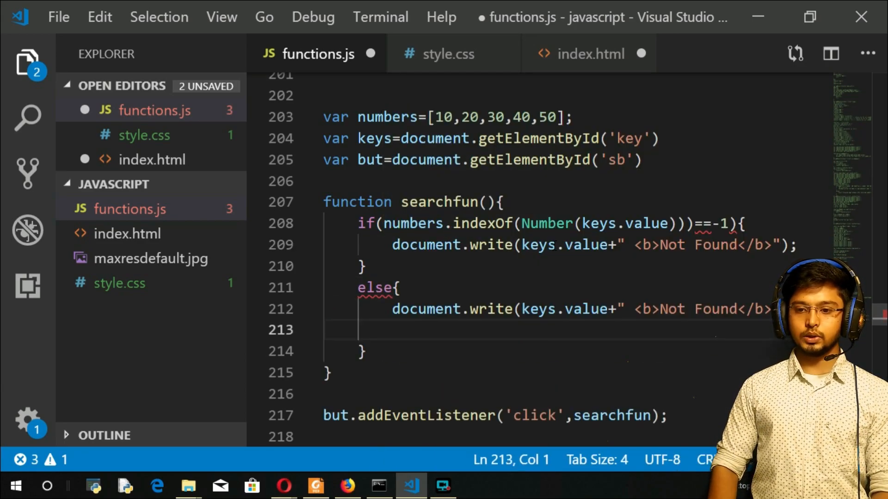
key("Left")
key("Left")
key("Left")
key("Left")
key("Left")
key("Left")
key("Left")
key("Left")
key("Left")
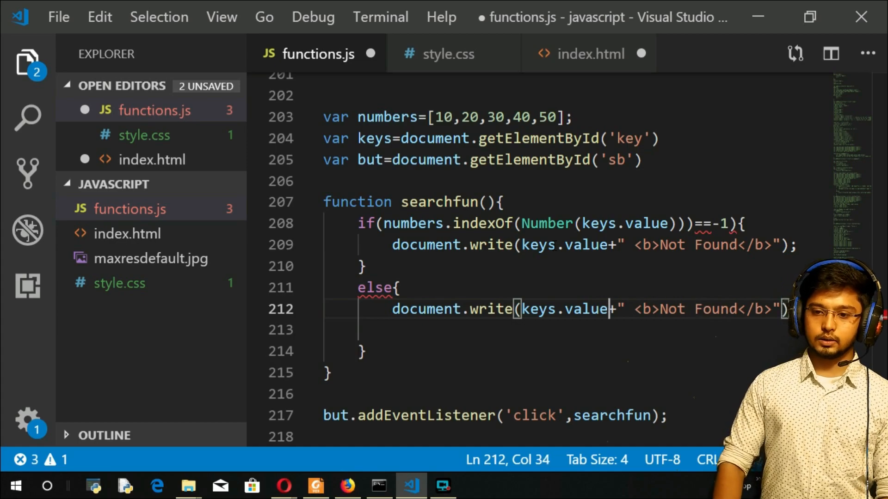
key("Left")
key("Left")
key("Left")
key("Left")
key("Left")
key("Left")
key("Left")
key("Left")
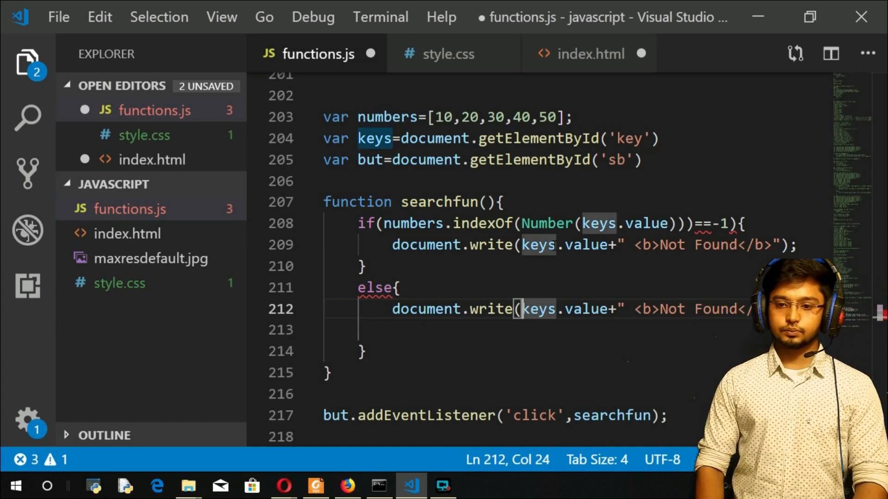
key("shift+Right")
key("shift+Down")
key("Delete")
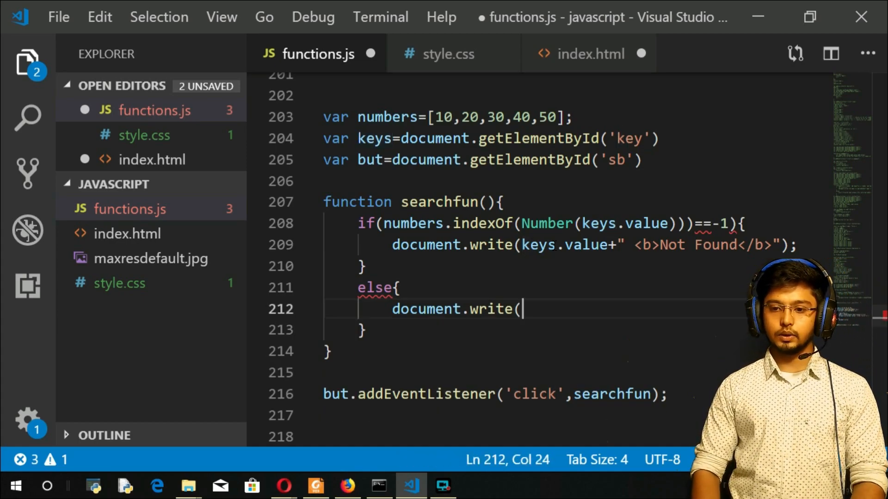
type("\"E")
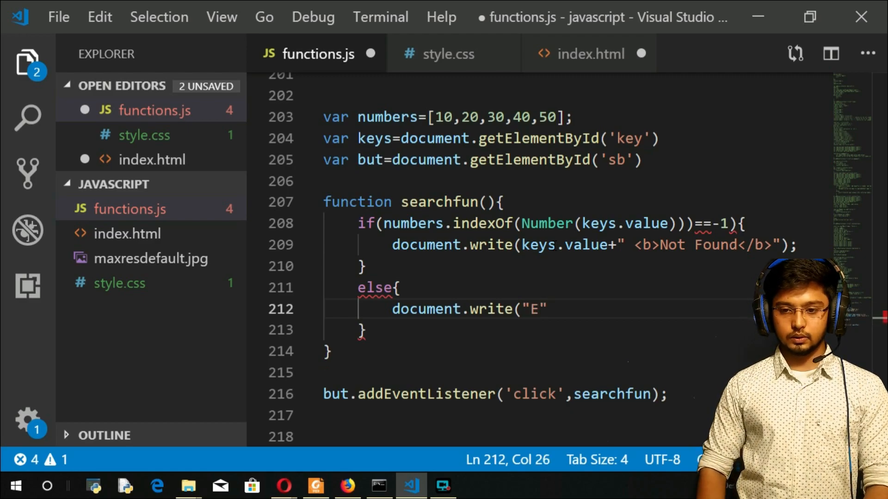
key("BackSpace")
type("<b>")
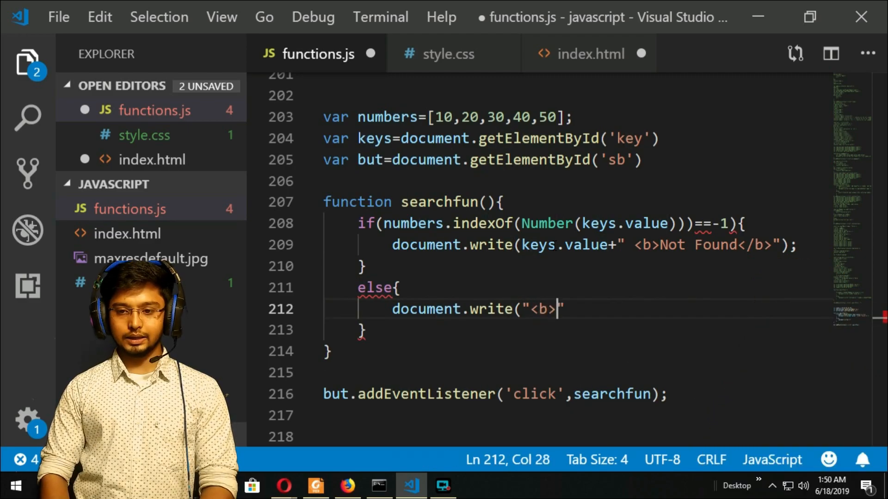
type("Elem")
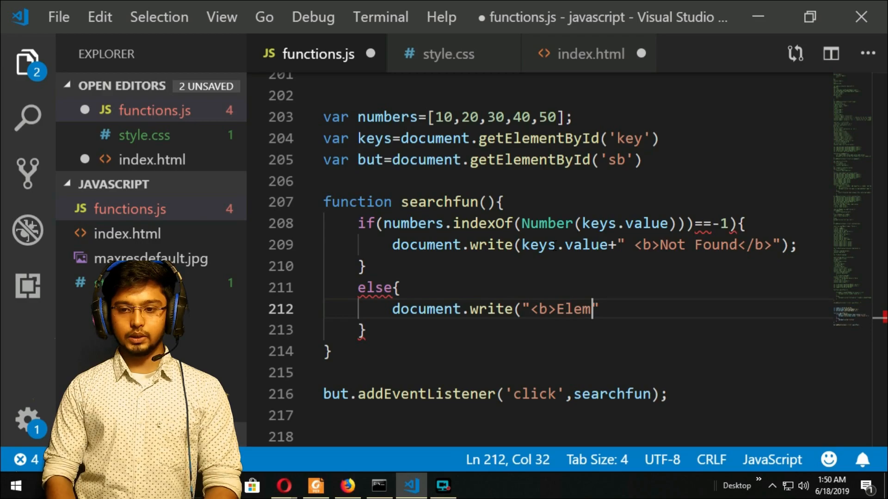
type("ent found a")
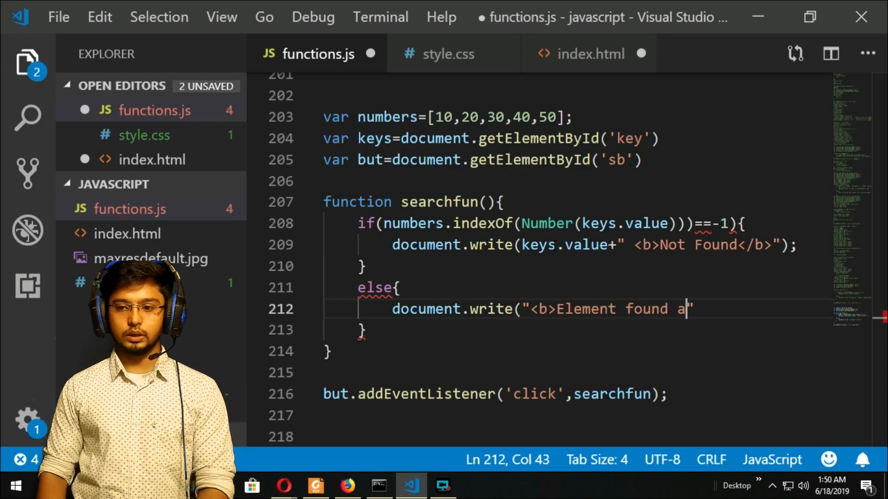
type("t \"")
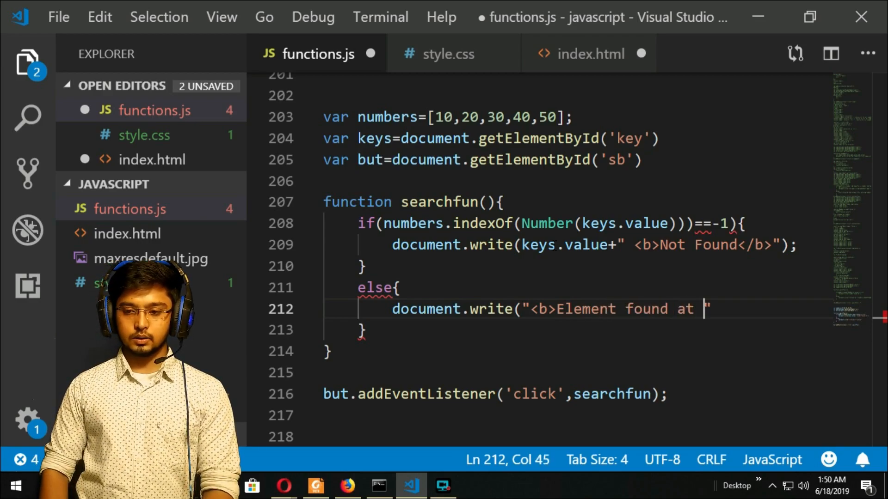
type("+")
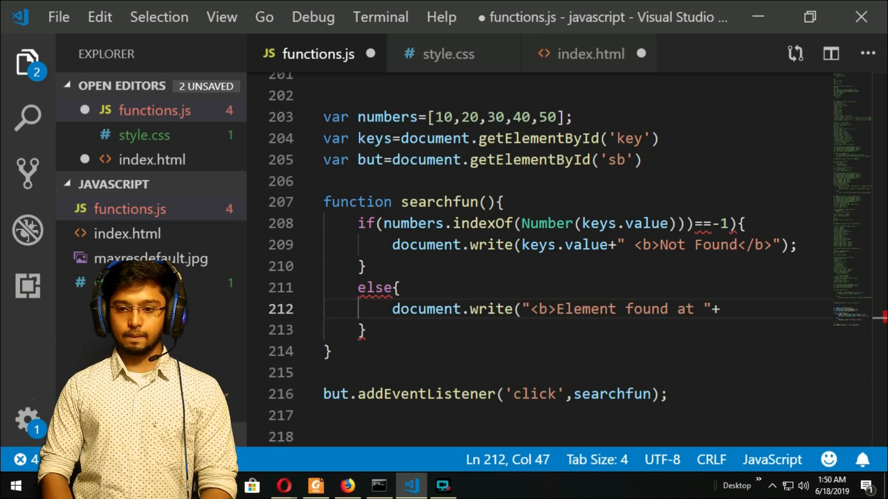
Step: Copy numbers.indexOf(Number(keys.value)) from the if condition and append it after the message
key("Up")
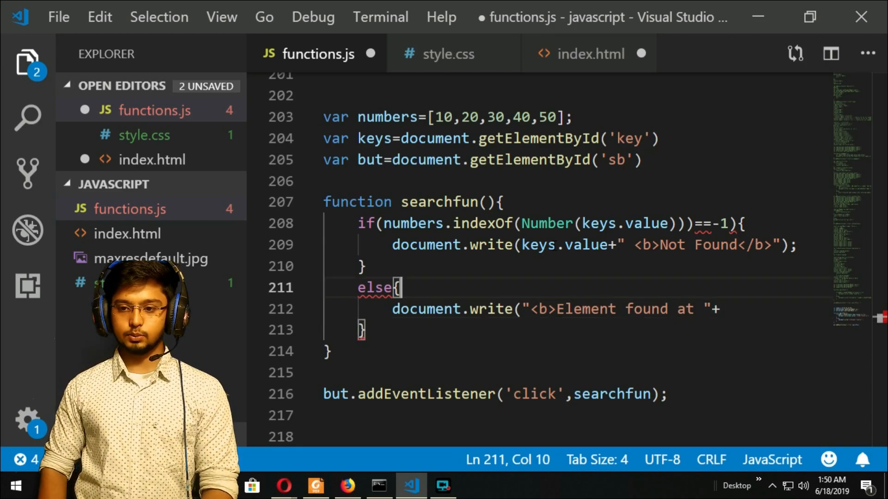
key("Up")
key("Up")
key("Up")
key("Right")
key("Right")
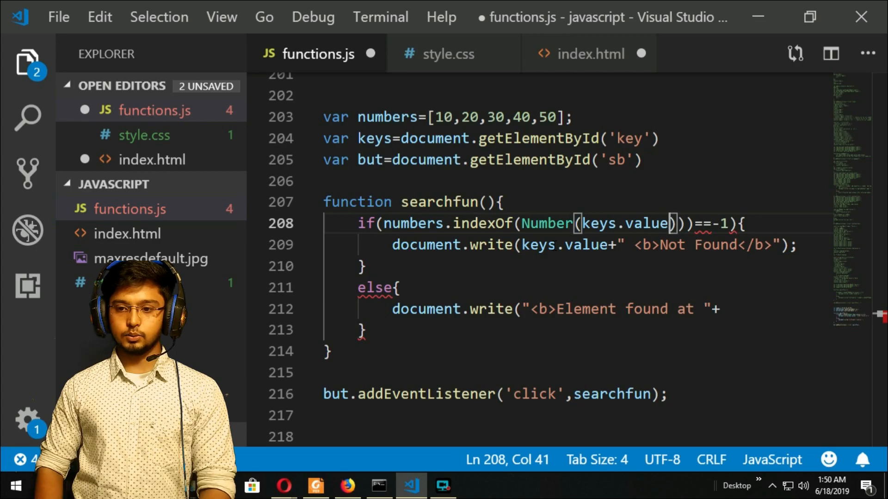
key("ctrl+shift+Left")
key("Right")
key("Right")
key("shift+Left")
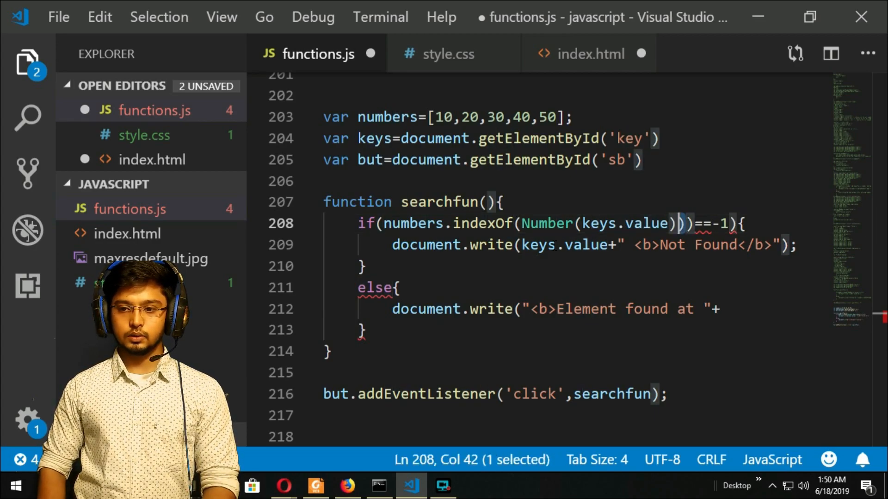
key("shift+Left")
key("shift+Left")
key("shift+Left")
key("shift+Left")
key("shift+Left")
key("shift+Left")
key("shift+Left")
key("shift+Left")
key("shift+Left")
key("shift+Left")
key("shift+Left")
key("shift+Left")
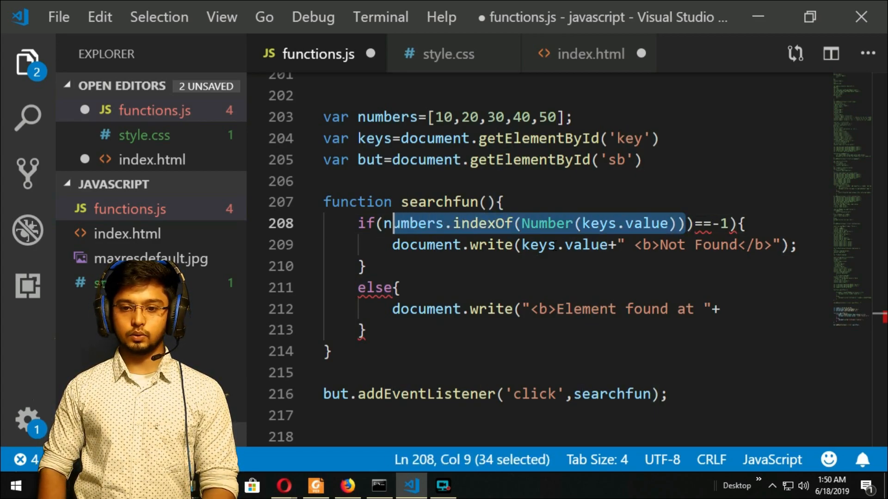
key("shift+Left")
key("ctrl+c")
key("Down")
key("Down")
key("Down")
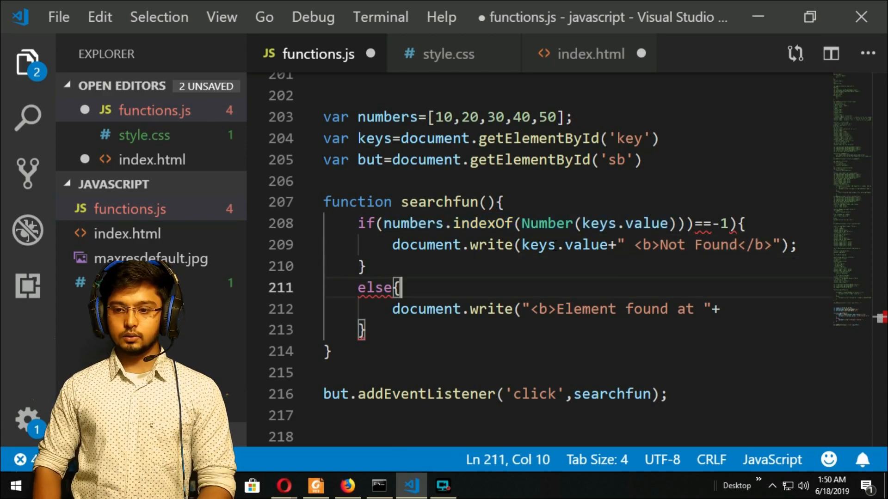
key("Down")
key("ctrl+v")
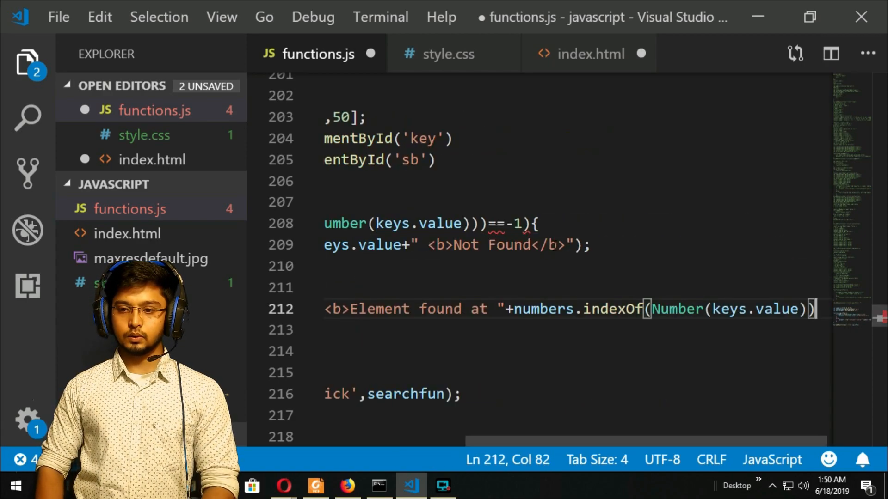
key("Right")
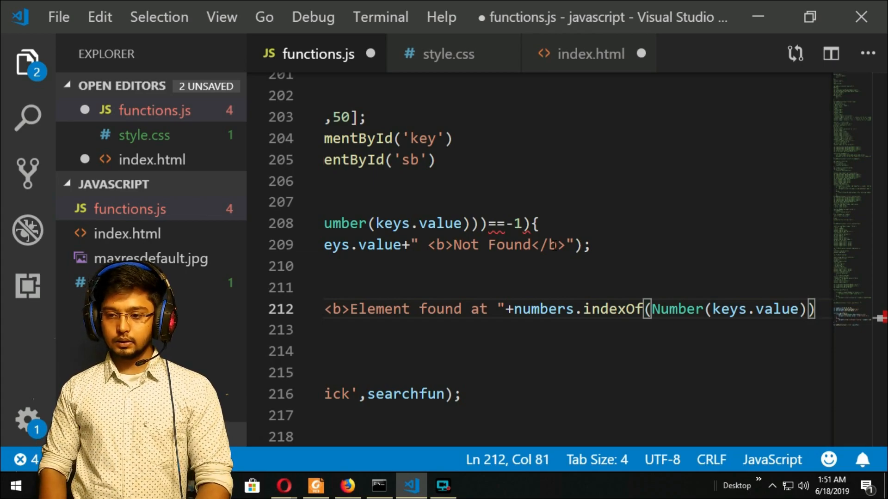
Step: Finish the call with +" Position</b>") so it writes the index followed by Position
key("Left")
key("Left")
key("Left")
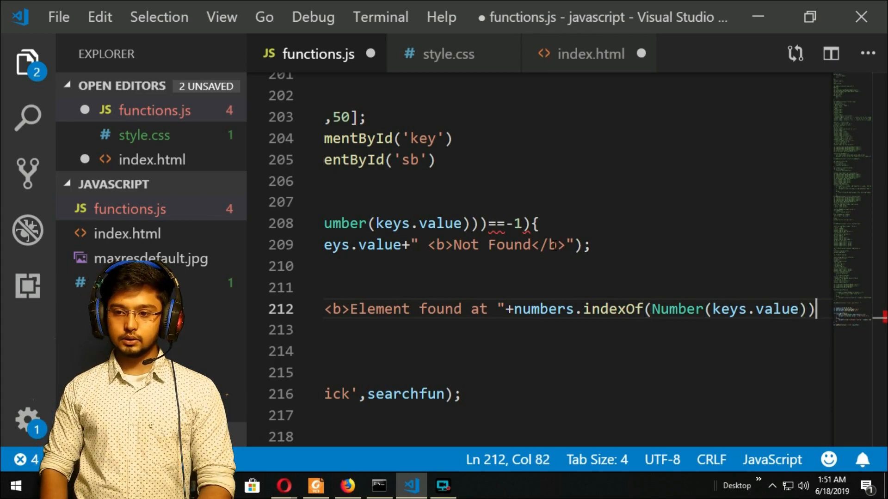
key("Right")
key("Left")
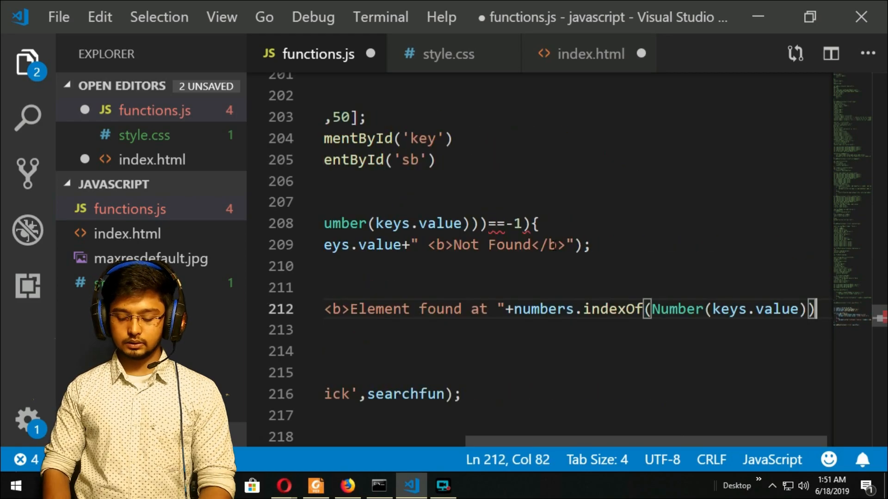
type("++")
key("BackSpace")
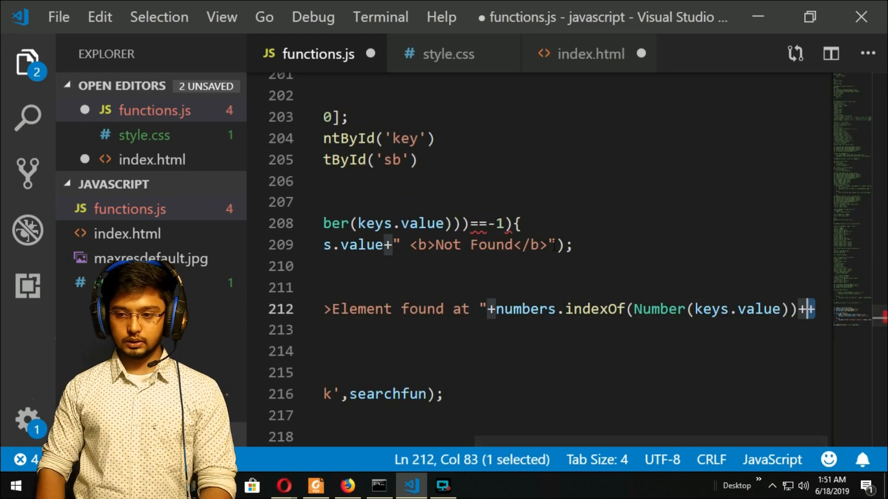
type("\" ")
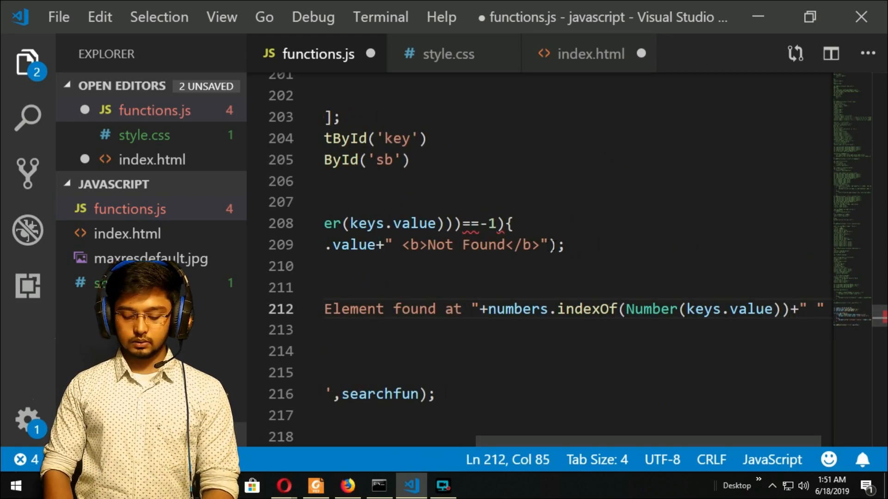
type("Posit")
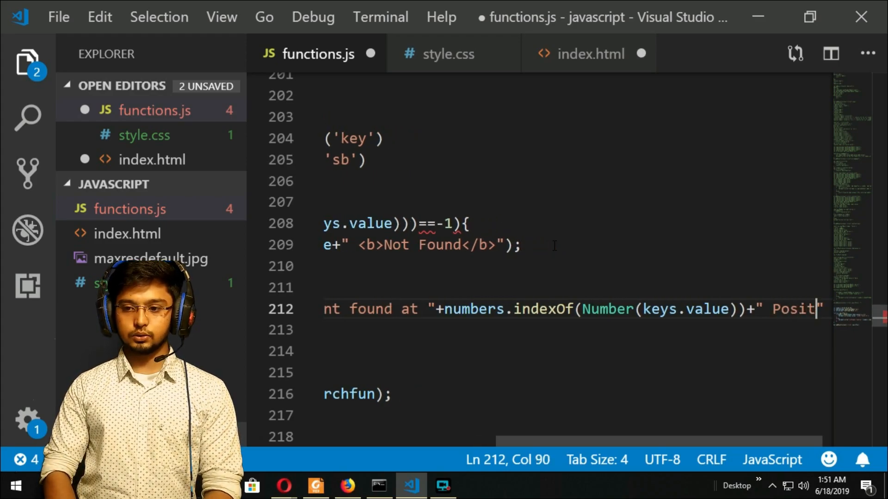
type("ion")
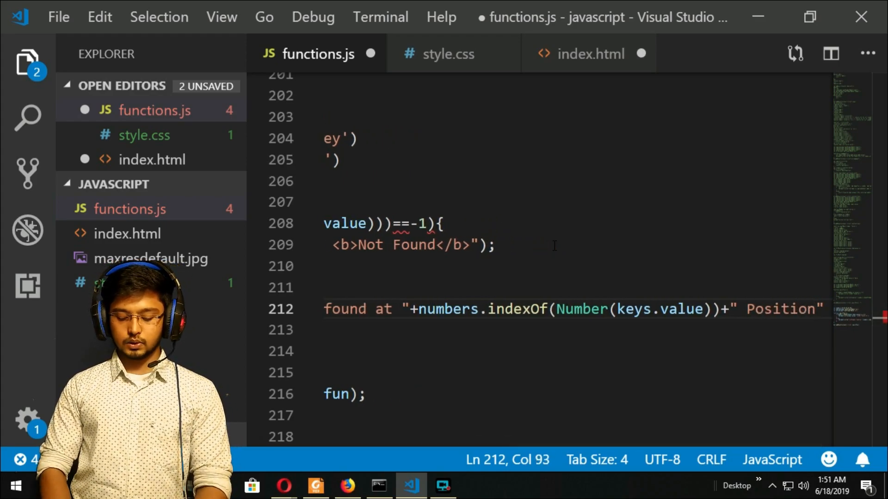
type("</b>")
key("Right")
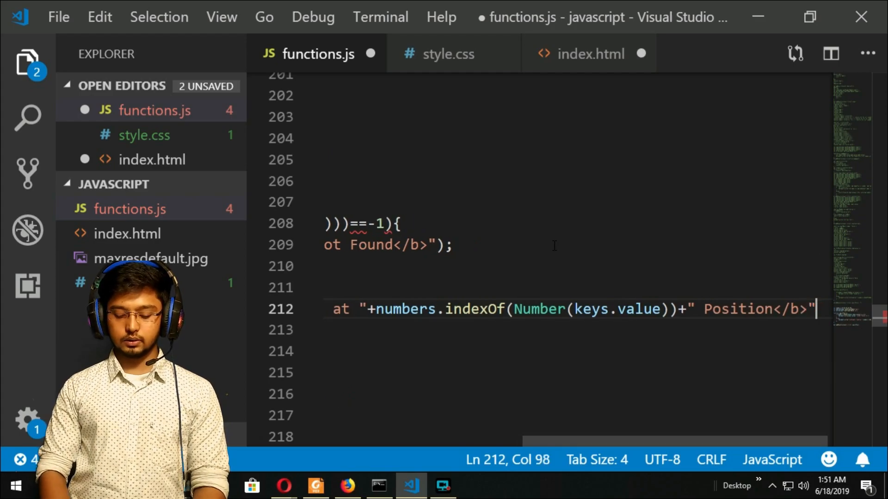
type(")")
key("Down")
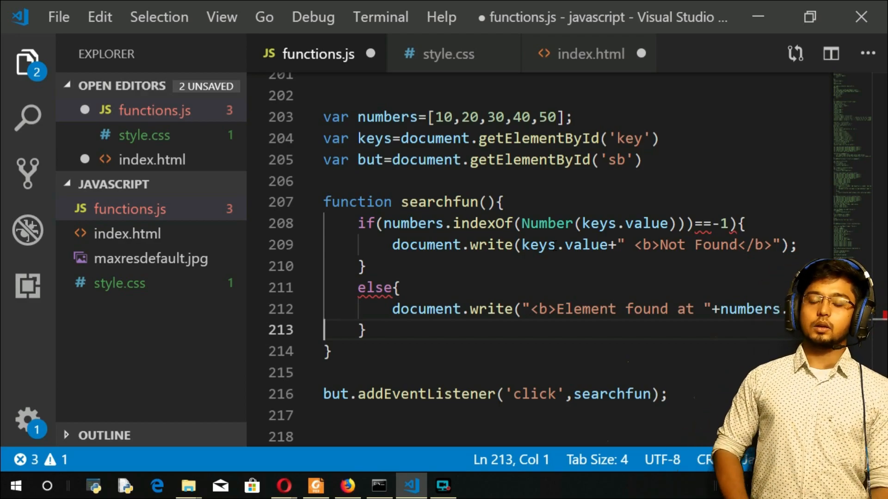
Step: Review the code and remove the extra closing parenthesis from the if condition
key("Up")
key("Up")
key("Up")
key("Up")
key("Up")
key("Up")
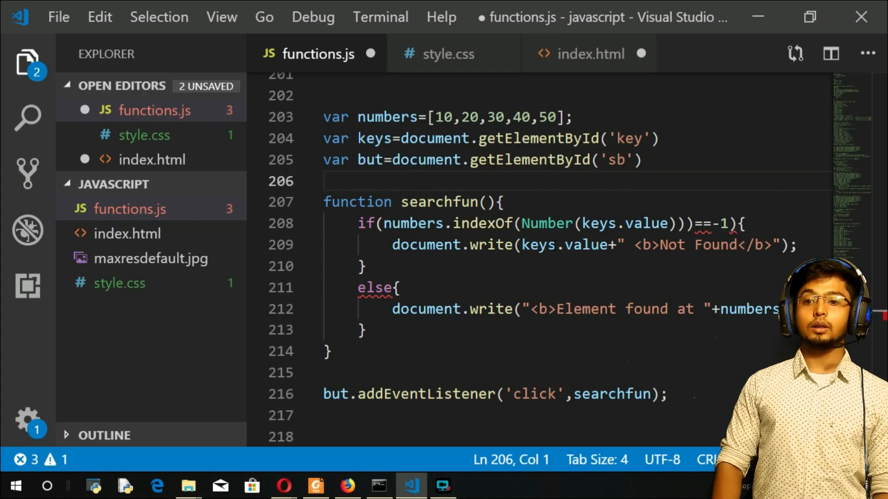
key("Up")
key("Up")
key("Up")
key("shift+Down")
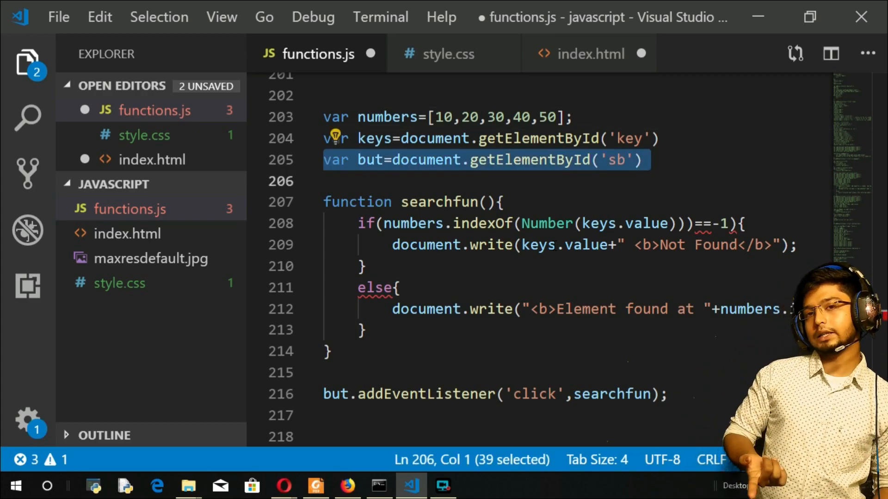
left_click(325, 287)
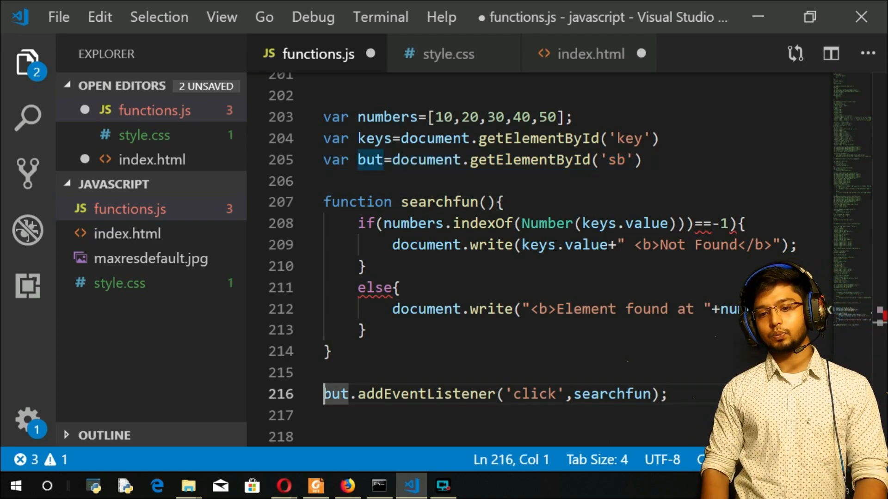
key("Up")
key("Up")
key("Up")
key("Up")
key("Up")
key("Up")
key("Up")
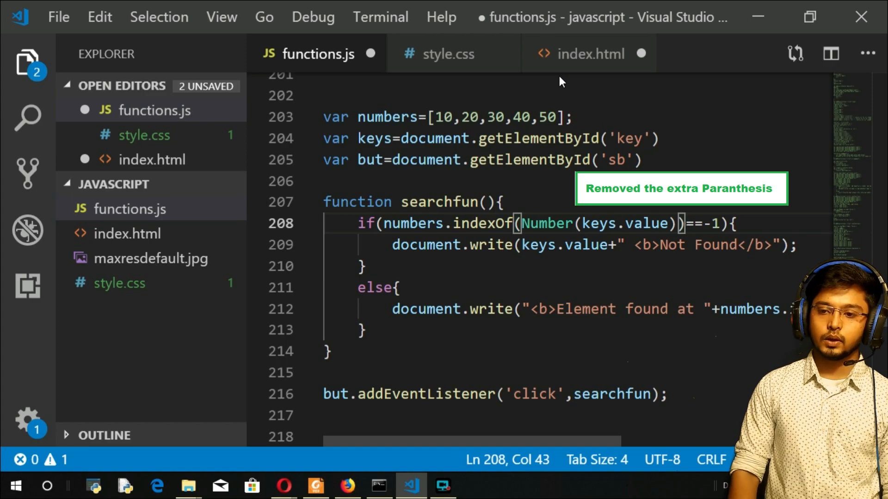
Step: Save functions.js and switch to the Opera window to test the search page
key("Down")
key("Down")
key("Down")
key("ctrl+s")
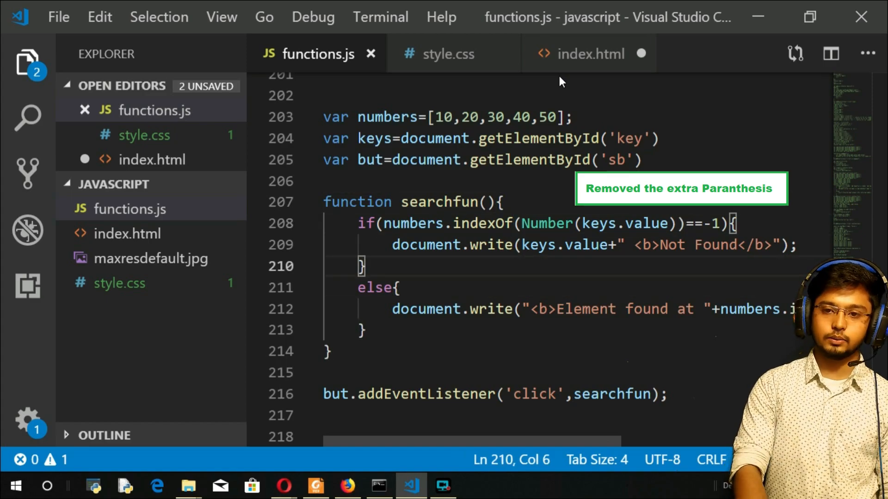
key("alt+Tab")
key("alt+Tab")
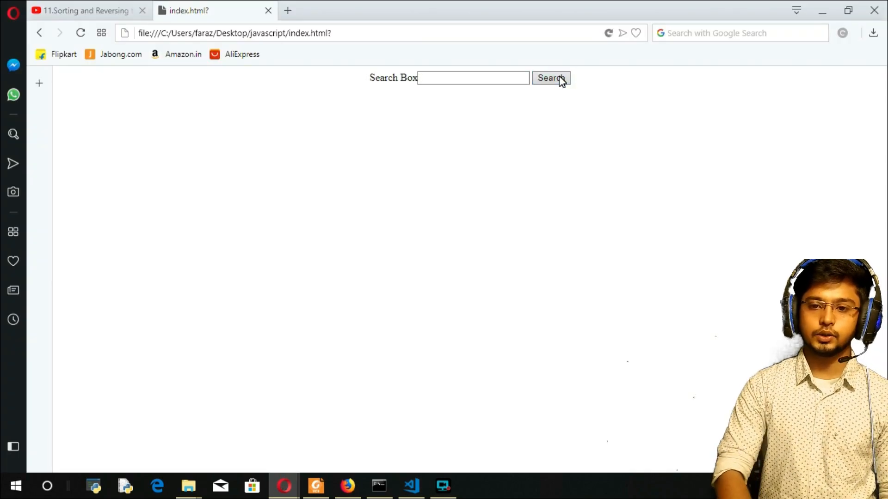
Step: Search for 35 and get '35 Not Found', then return to the search form
left_click(510, 81)
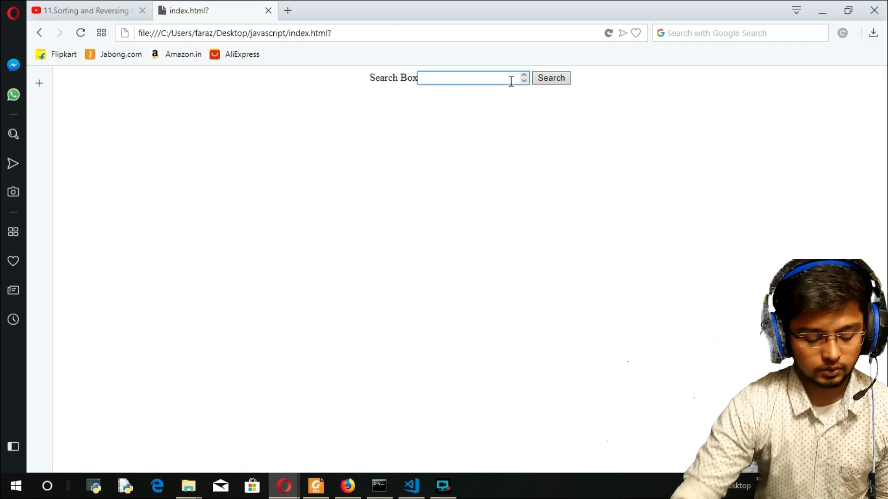
type("3")
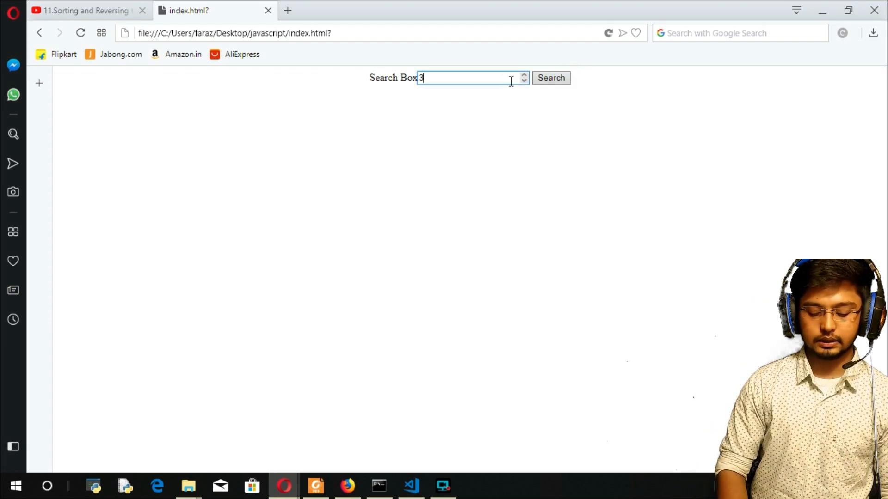
type("5")
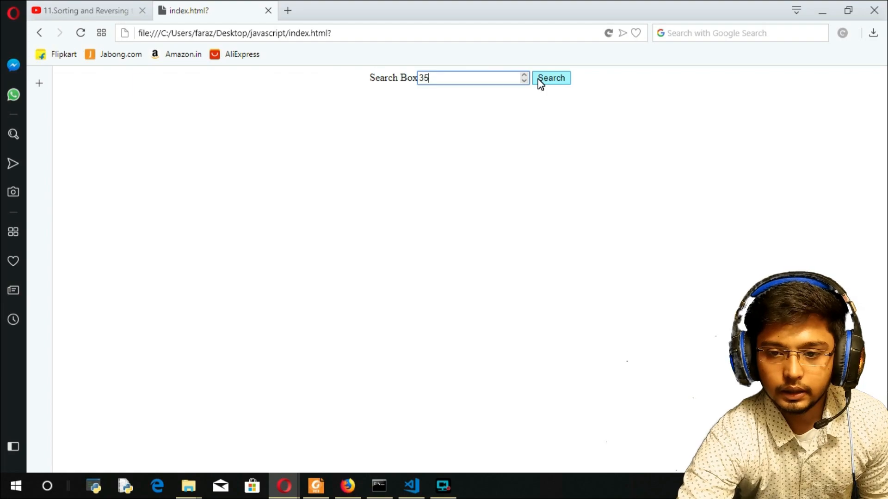
left_click(541, 77)
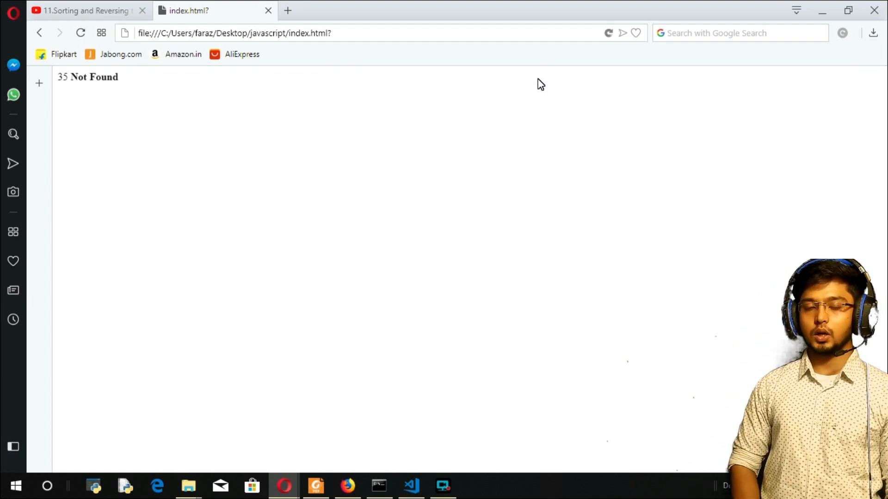
key("F5")
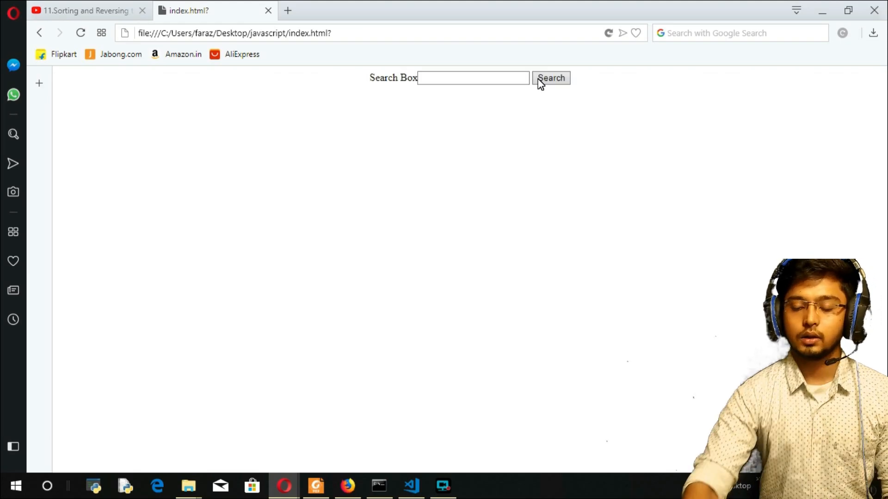
Step: Search for 40 and get 'Element found at 3 Position', then return to the editor
left_click(491, 77)
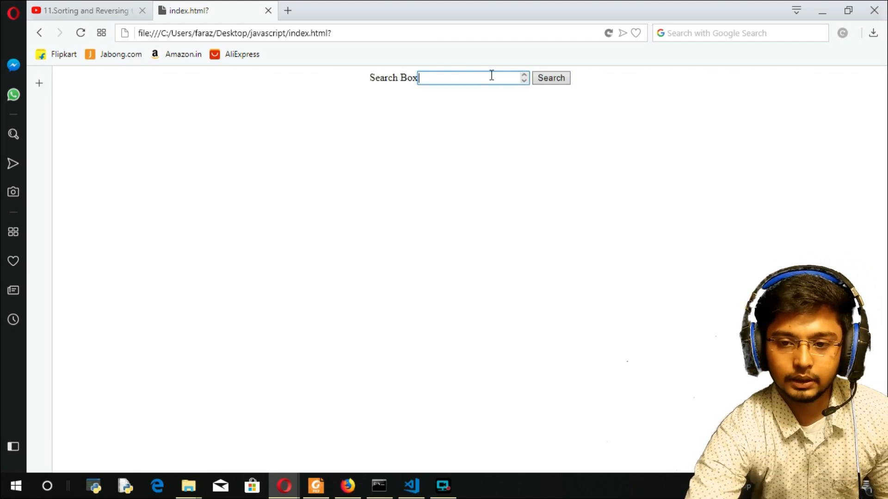
type("40")
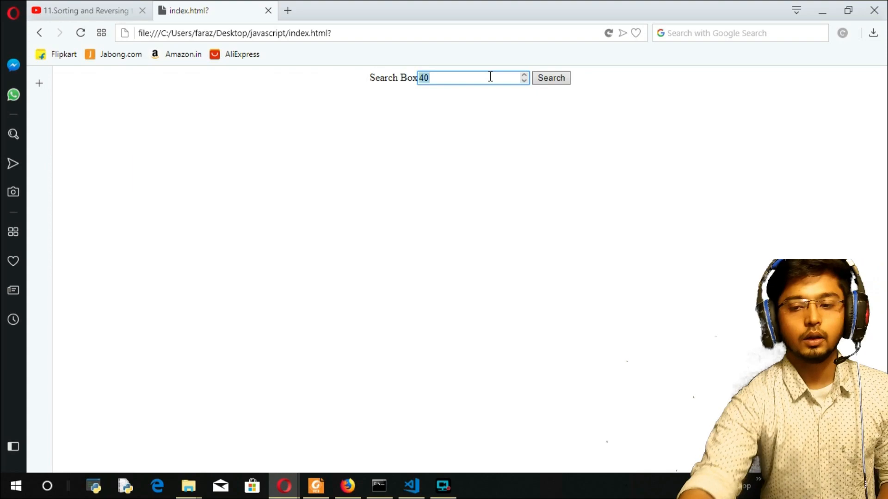
left_click(552, 78)
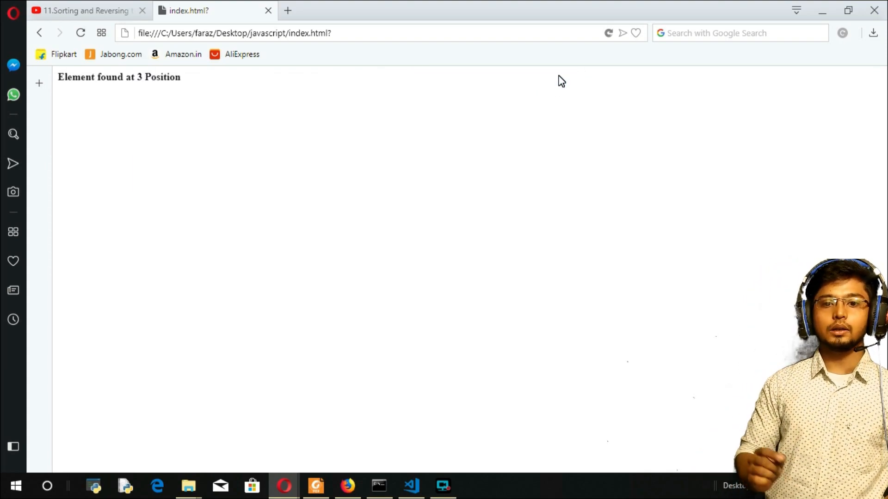
key("alt+Tab")
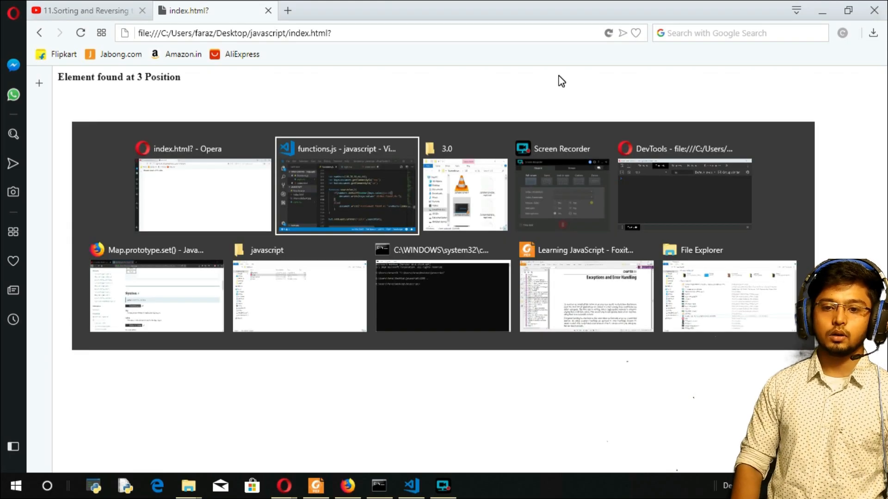
key("Up")
key("Left")
key("Left")
key("Left")
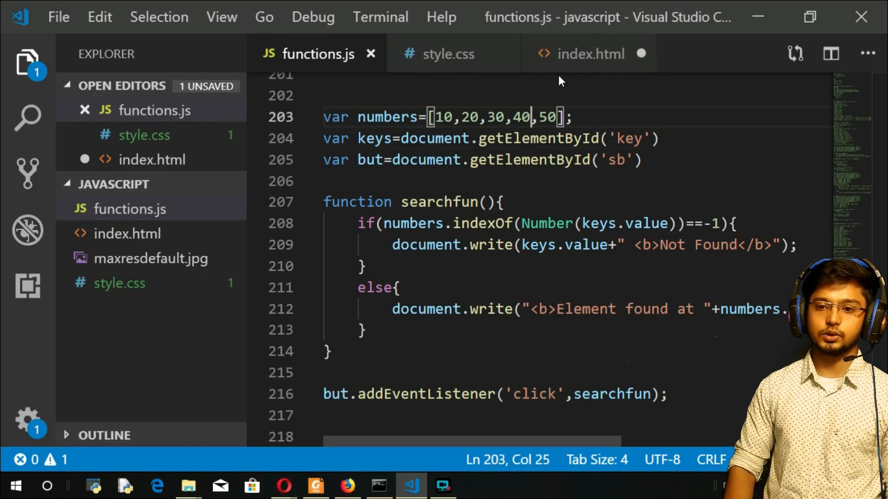
key("shift+Left")
key("Left")
key("Left")
key("Left")
key("Left")
key("Left")
key("Left")
key("Left")
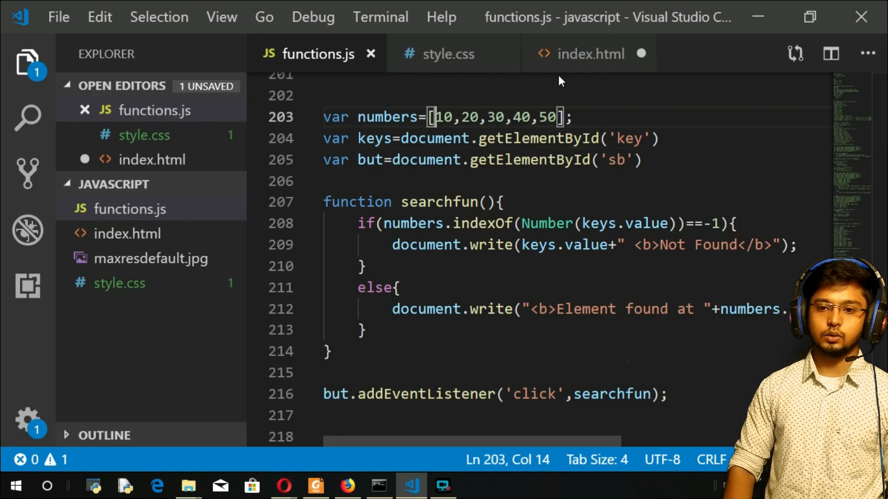
key("shift+Right")
key("shift+Right")
key("Right")
key("shift+Right")
key("shift+Right")
key("Right")
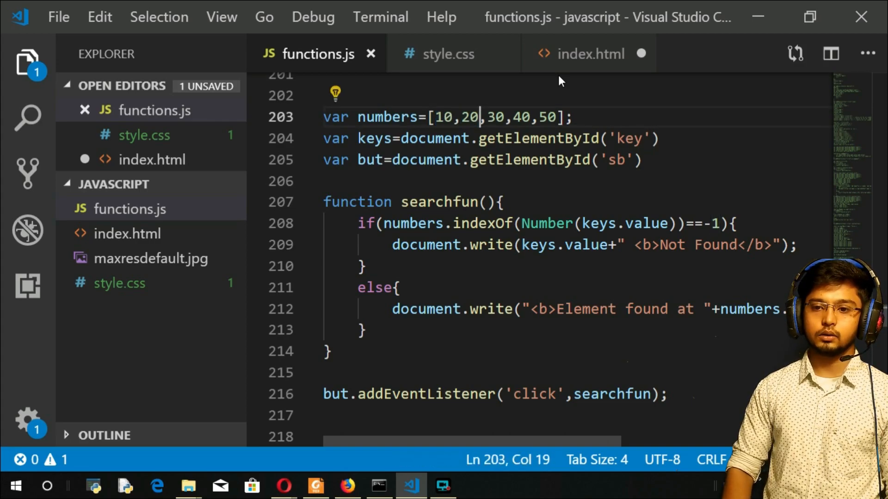
key("shift+Right")
key("shift+Right")
key("Right")
key("Right")
key("shift+Right")
key("shift+Right")
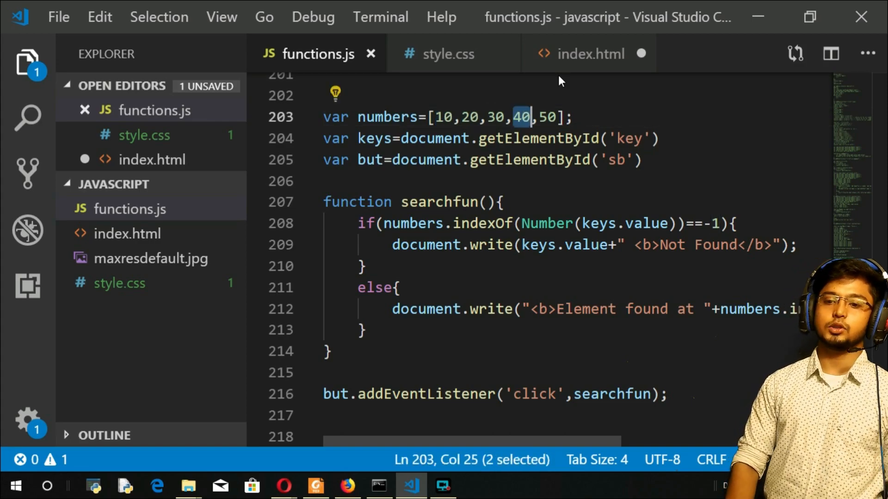
key("Down")
key("Down")
key("Down")
key("Down")
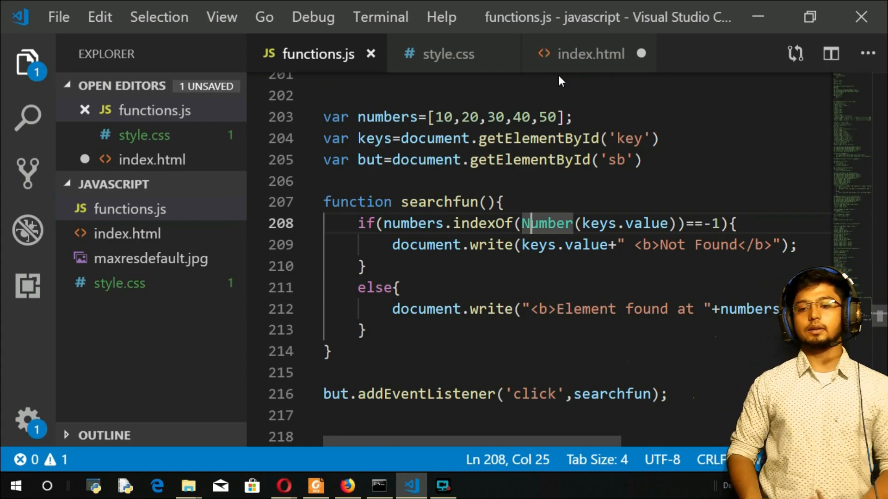